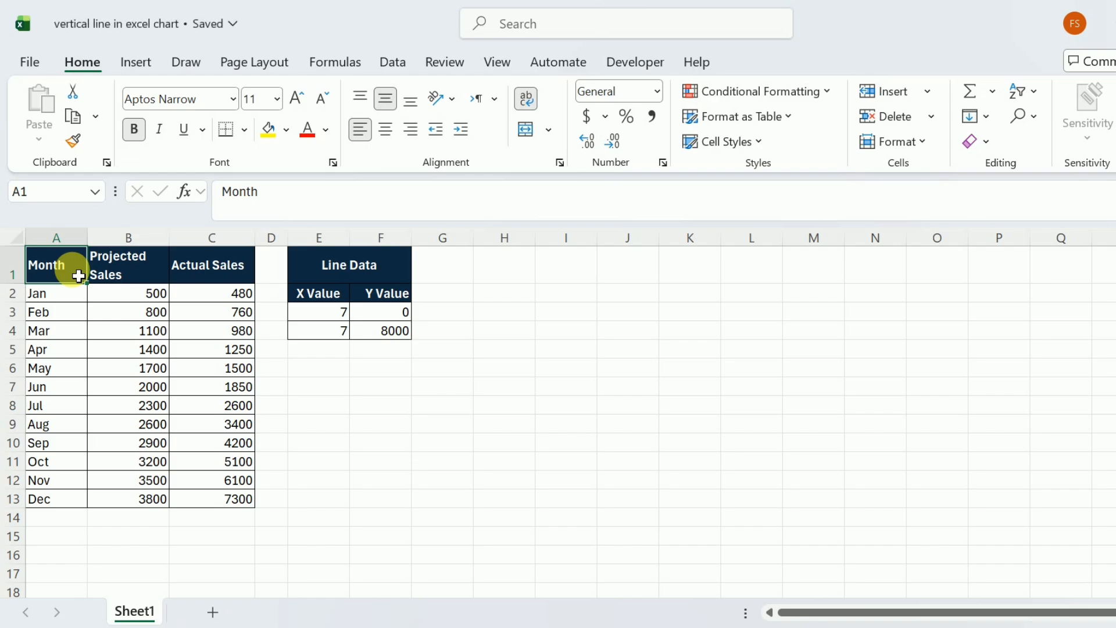
Insert the recommended line chart for the sales data in A1:C13 and place it beside the Line Data table
drag(74, 269, 230, 500)
click(139, 61)
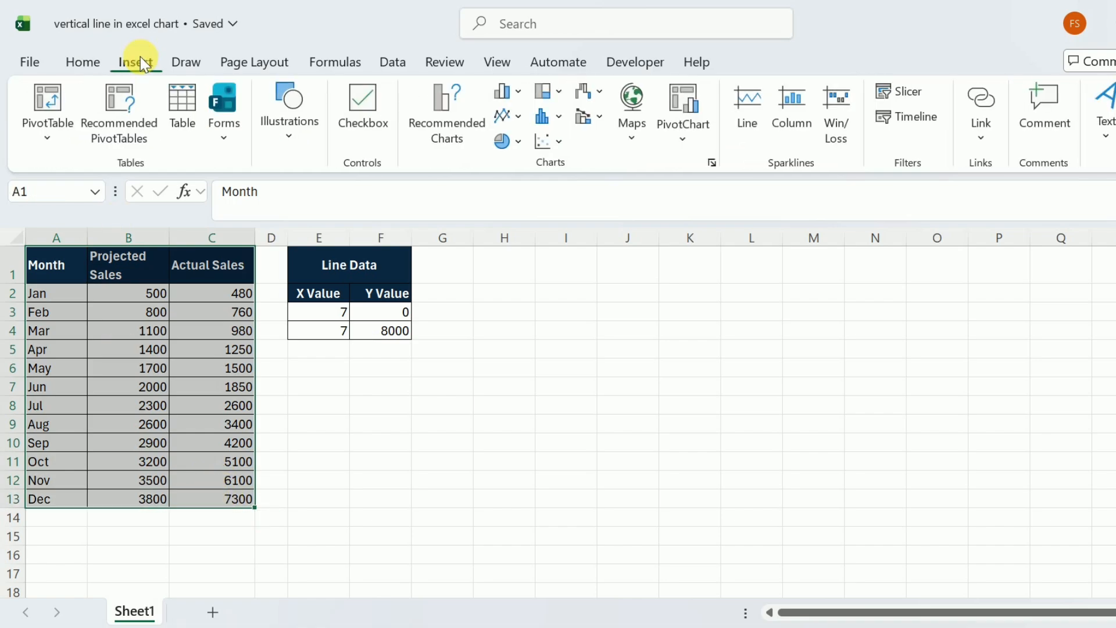
click(444, 103)
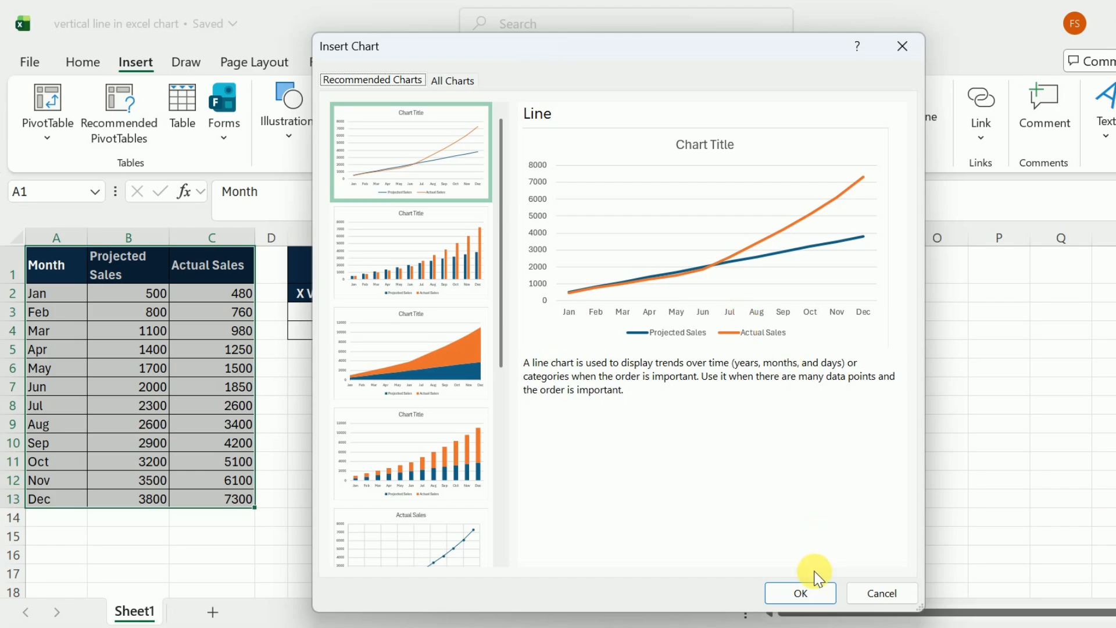
click(808, 594)
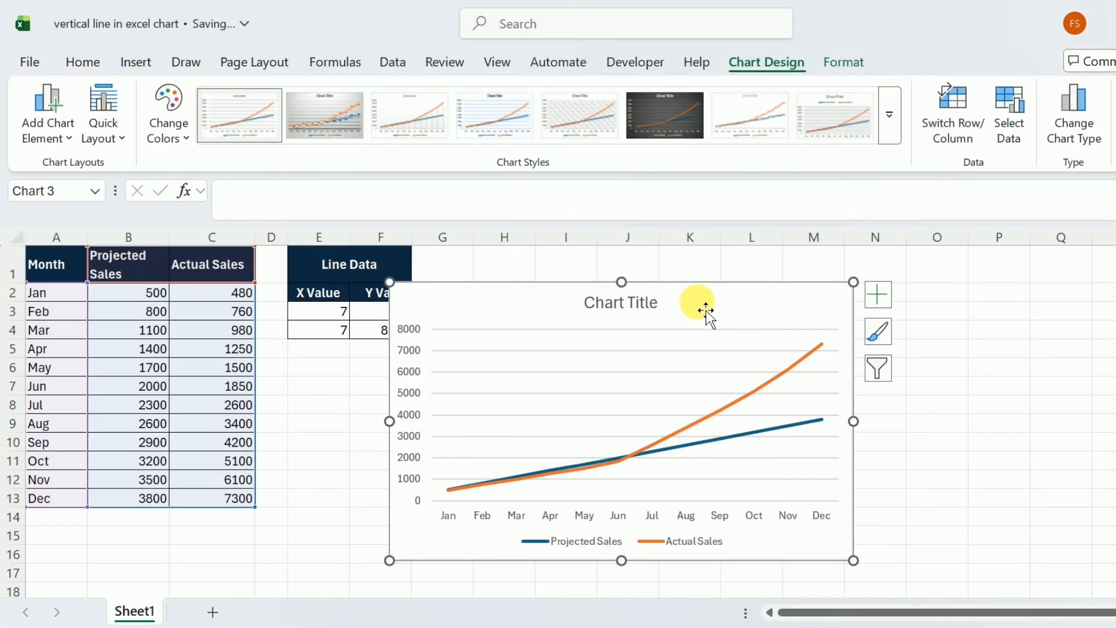
drag(705, 312, 731, 282)
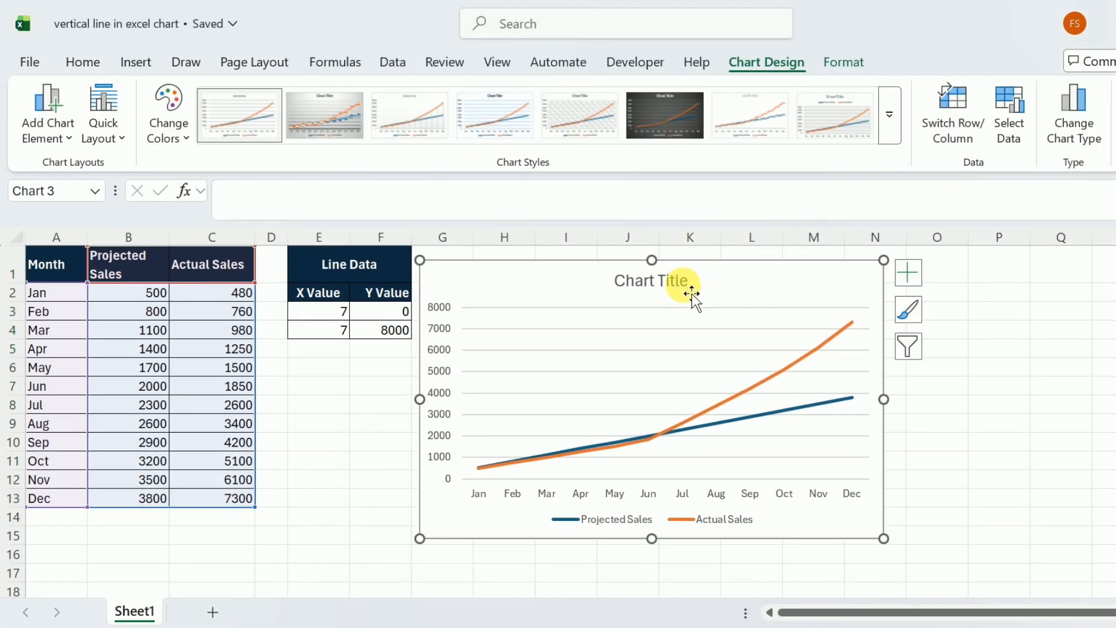
Delete the chart's title and horizontal gridlines, and nudge the chart slightly up beside the Line Data table
click(692, 294)
key(Delete)
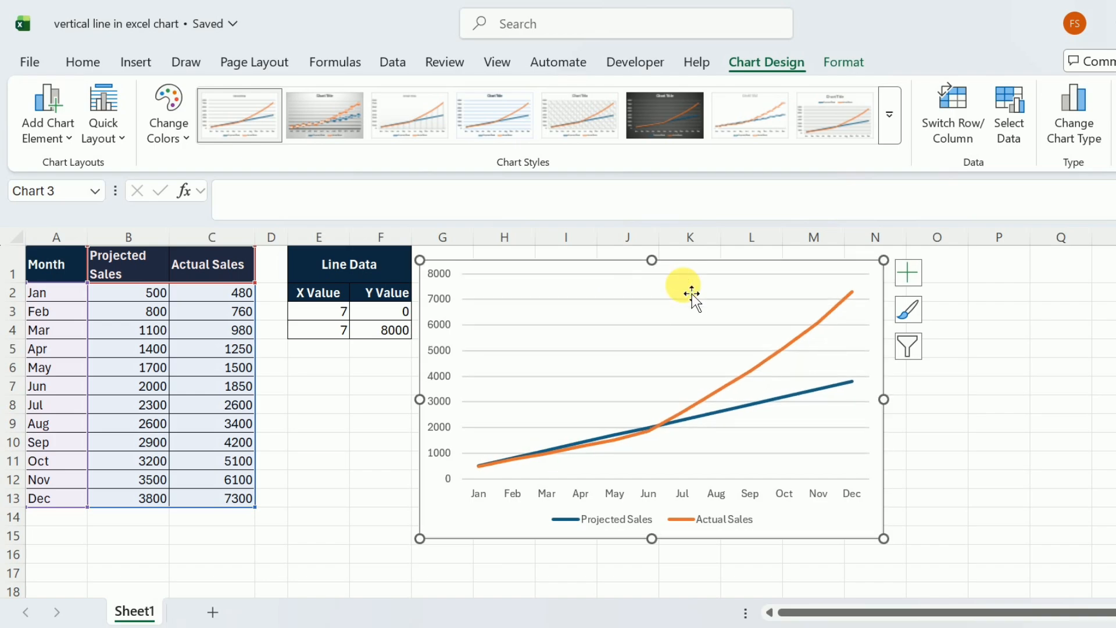
click(646, 299)
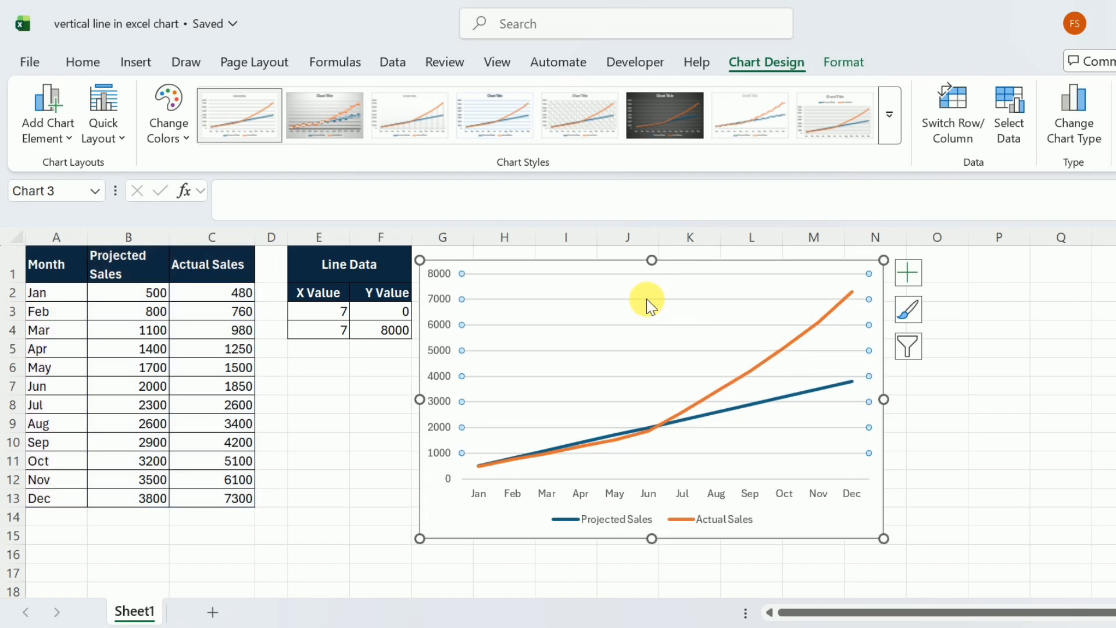
key(Delete)
drag(653, 304, 659, 295)
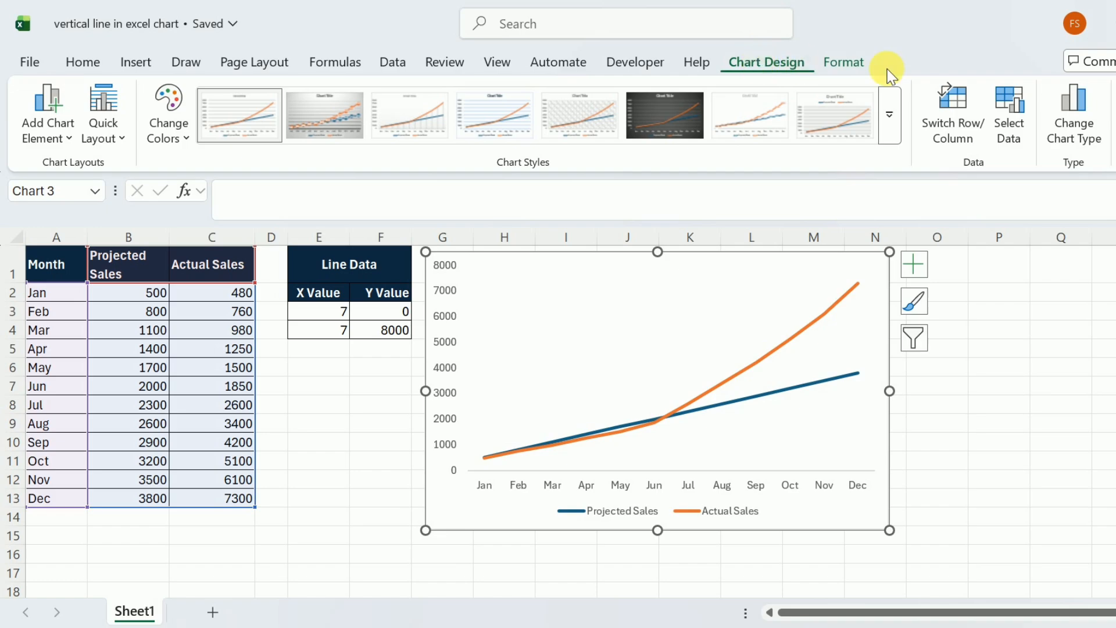
Add a new data series to the chart's data source and name it "vertical line"
click(1019, 126)
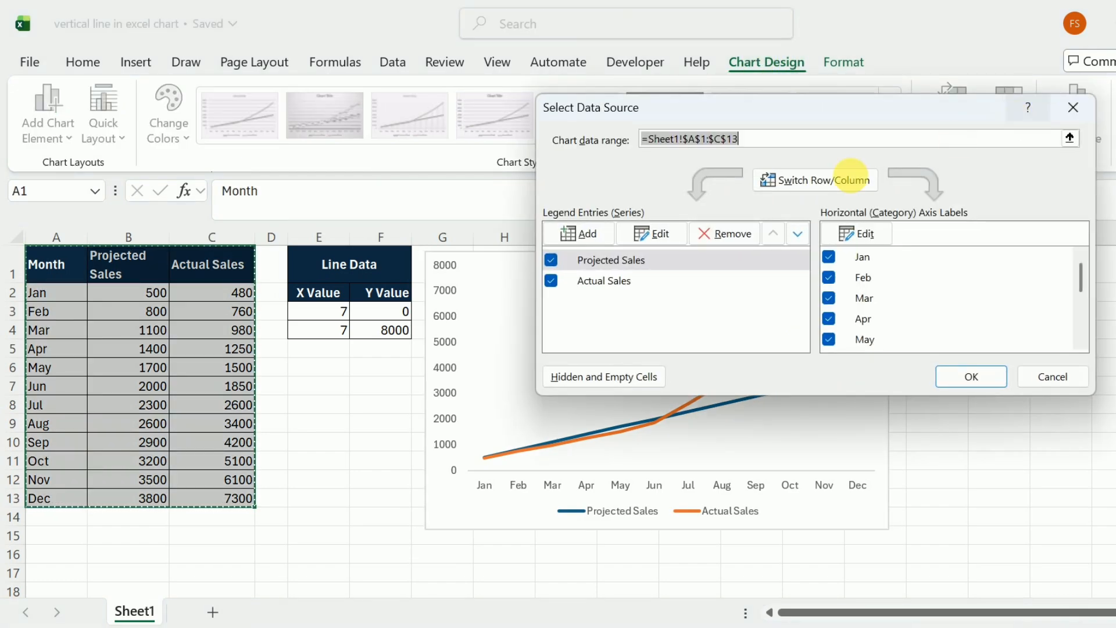
click(587, 233)
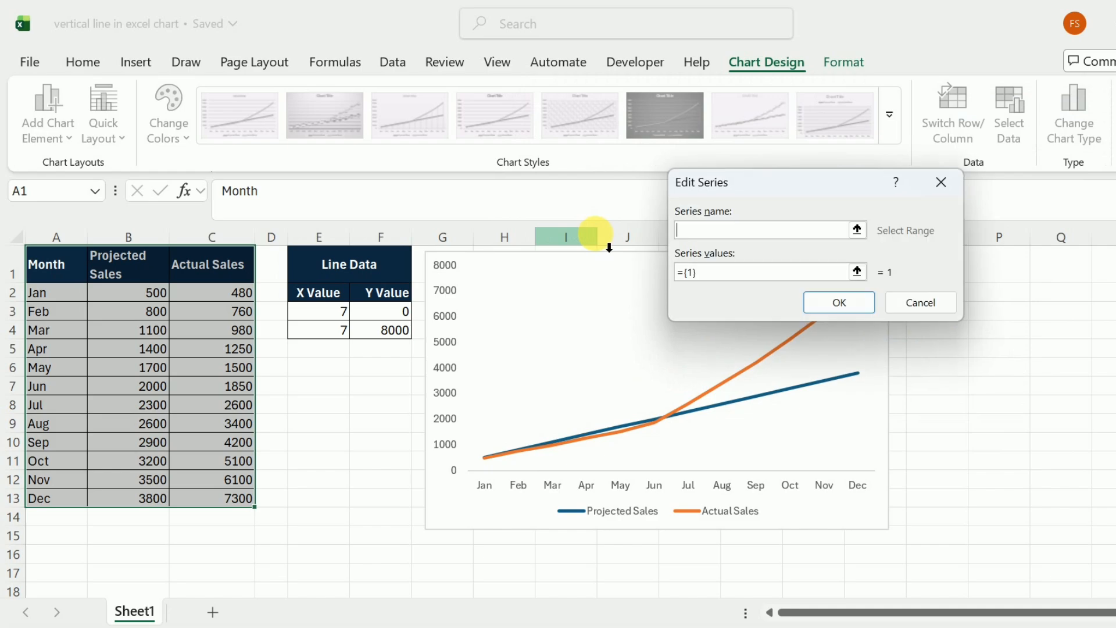
click(692, 230)
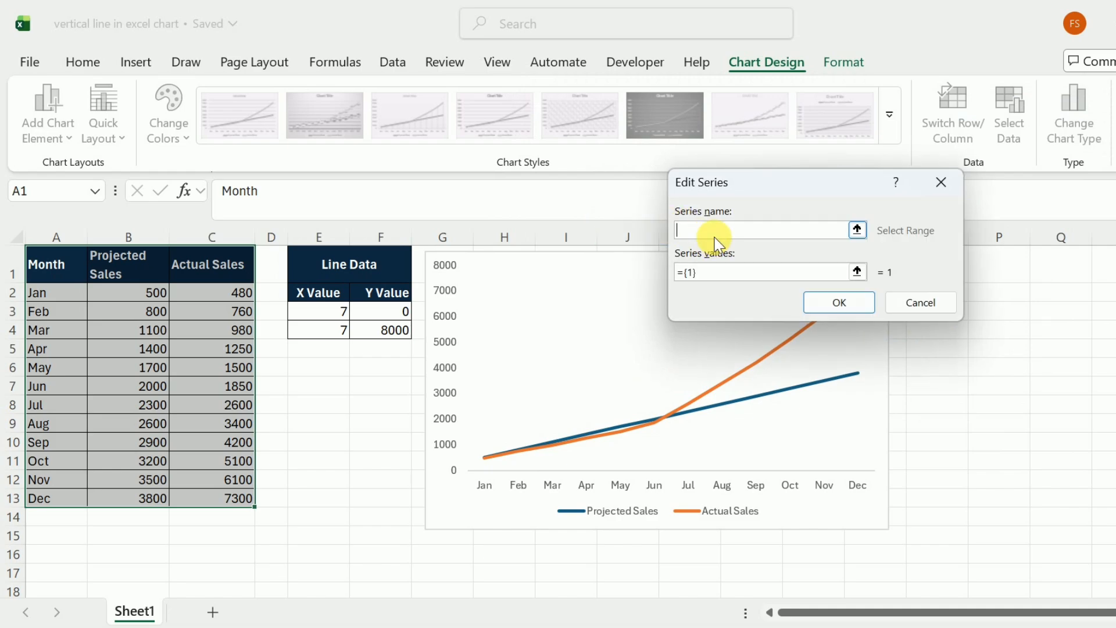
text(vertical line)
Replace the new series' default values with a reference to Sheet1 cell E3 and apply the data source changes
click(714, 272)
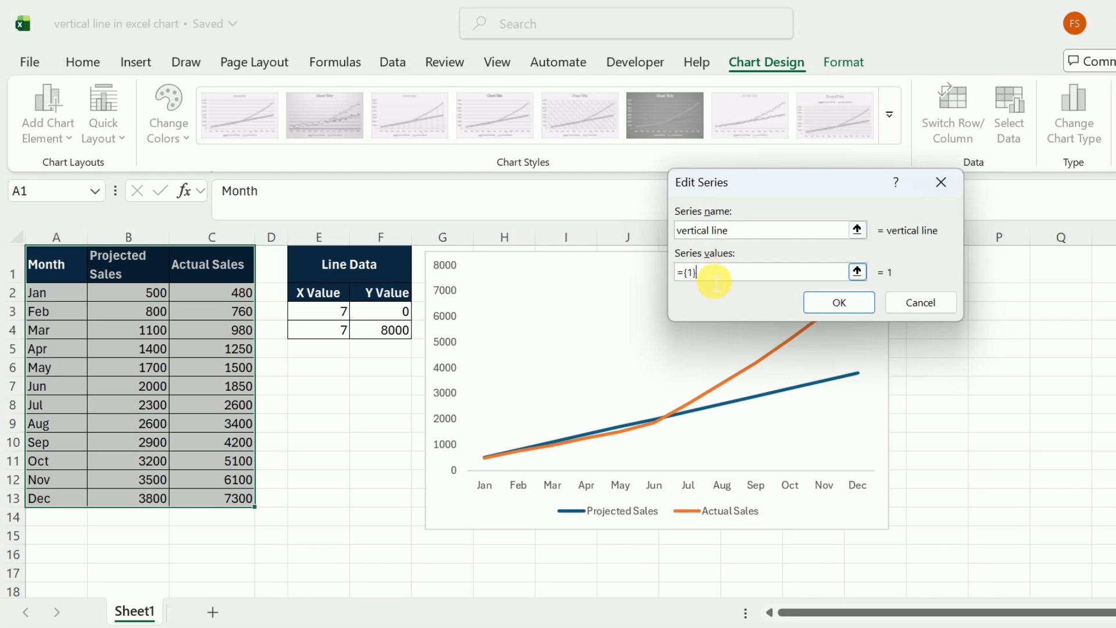
key(BackSpace)
key(BackSpace)
key(BackSpace)
key(BackSpace)
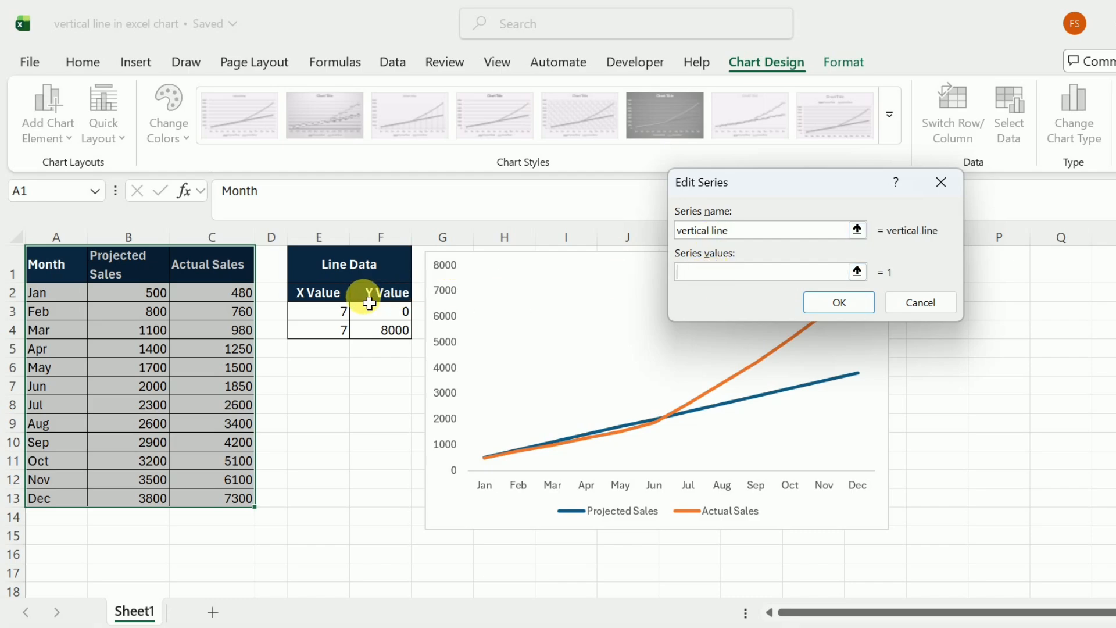
click(328, 320)
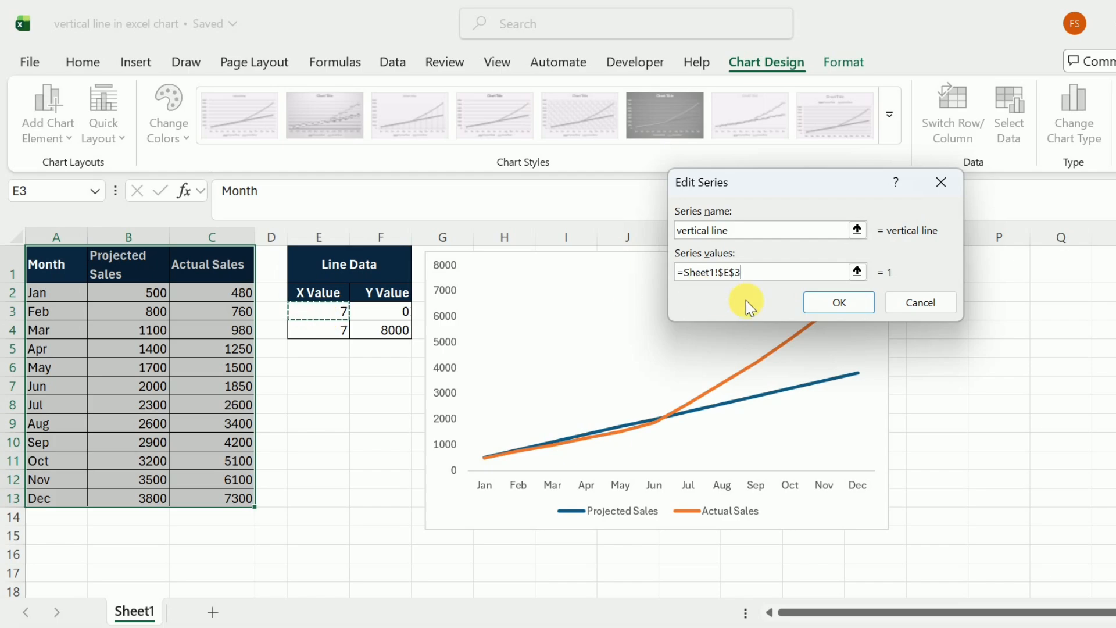
click(820, 302)
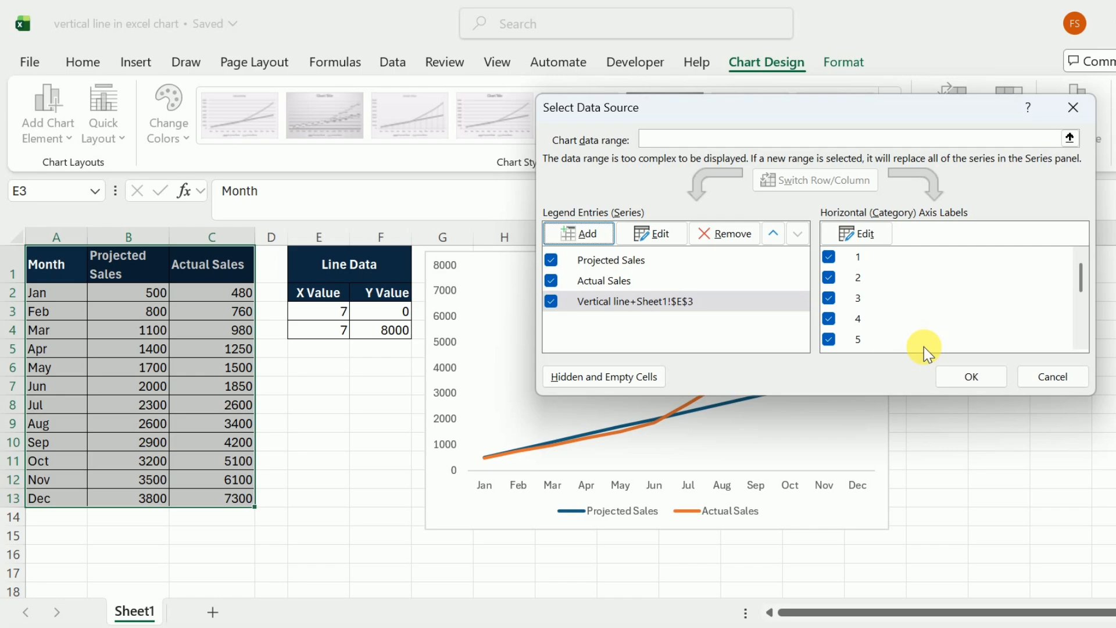
click(969, 377)
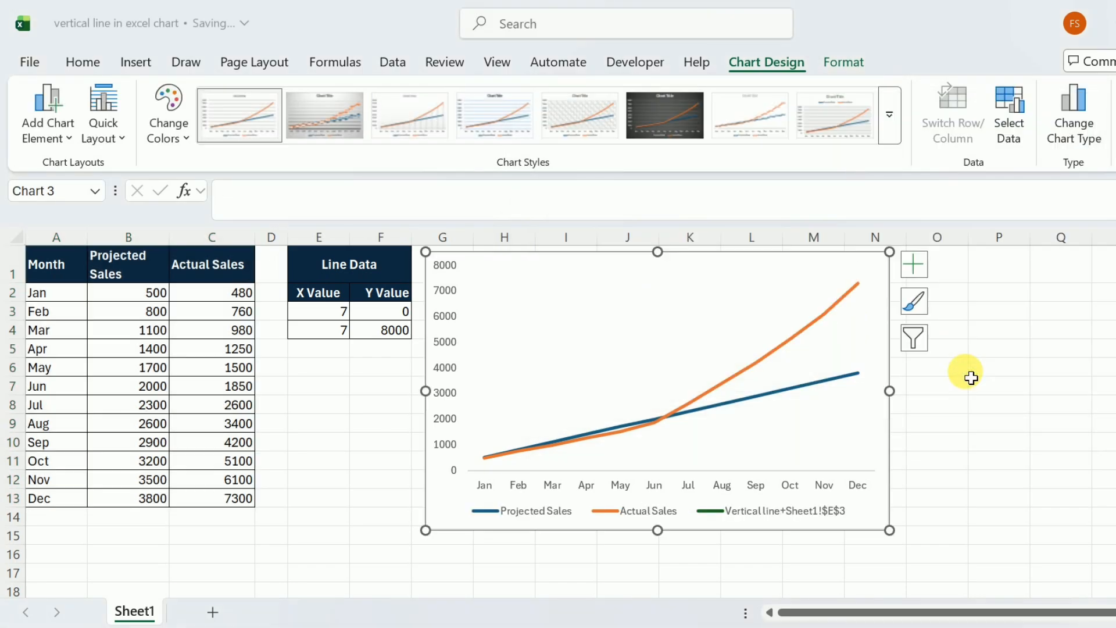
Change the chart to a Combo type with Projected Sales and Actual Sales both set to Line
right_click(582, 297)
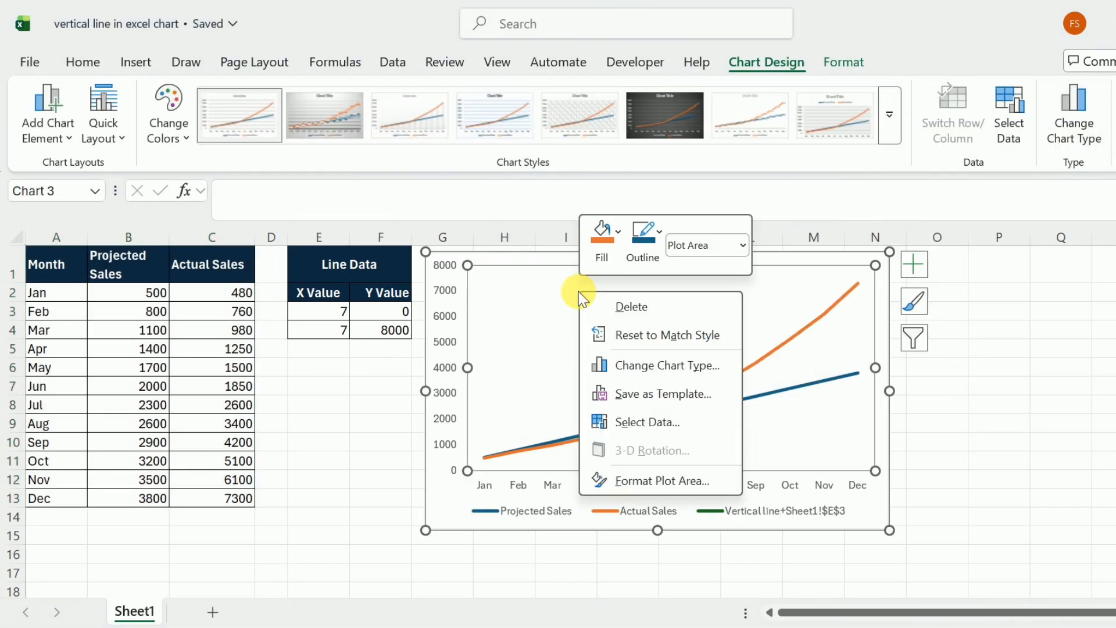
click(633, 372)
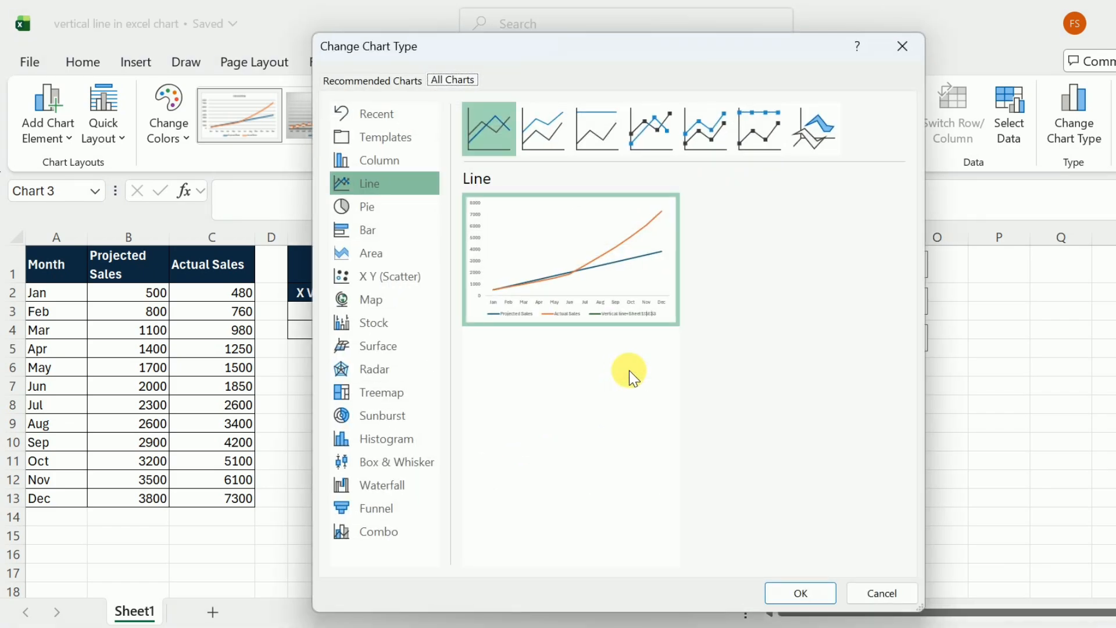
click(379, 543)
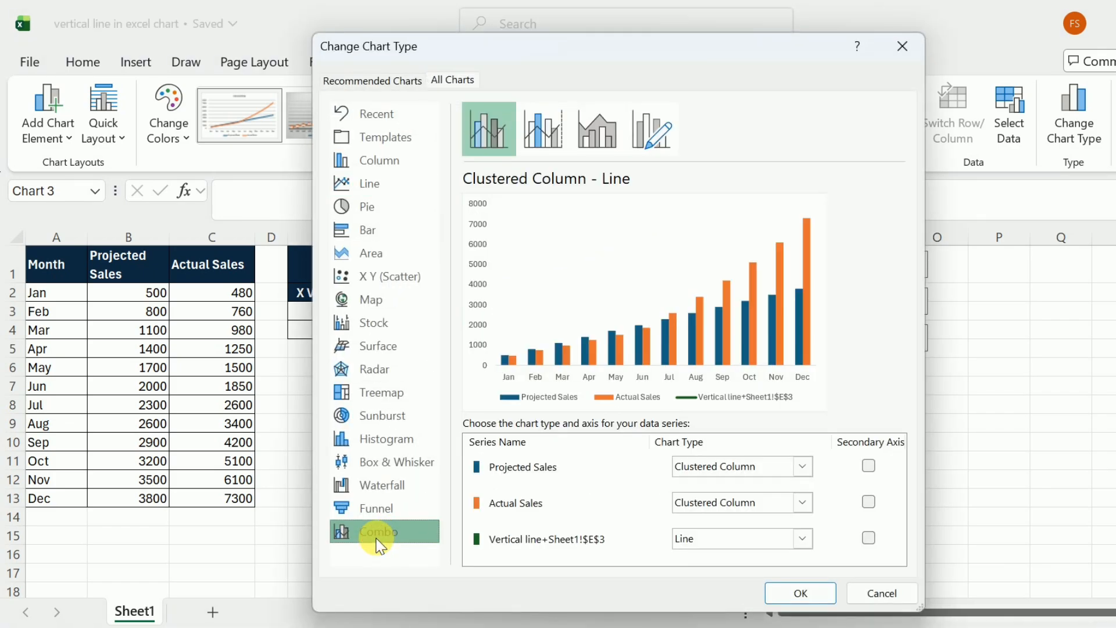
click(807, 466)
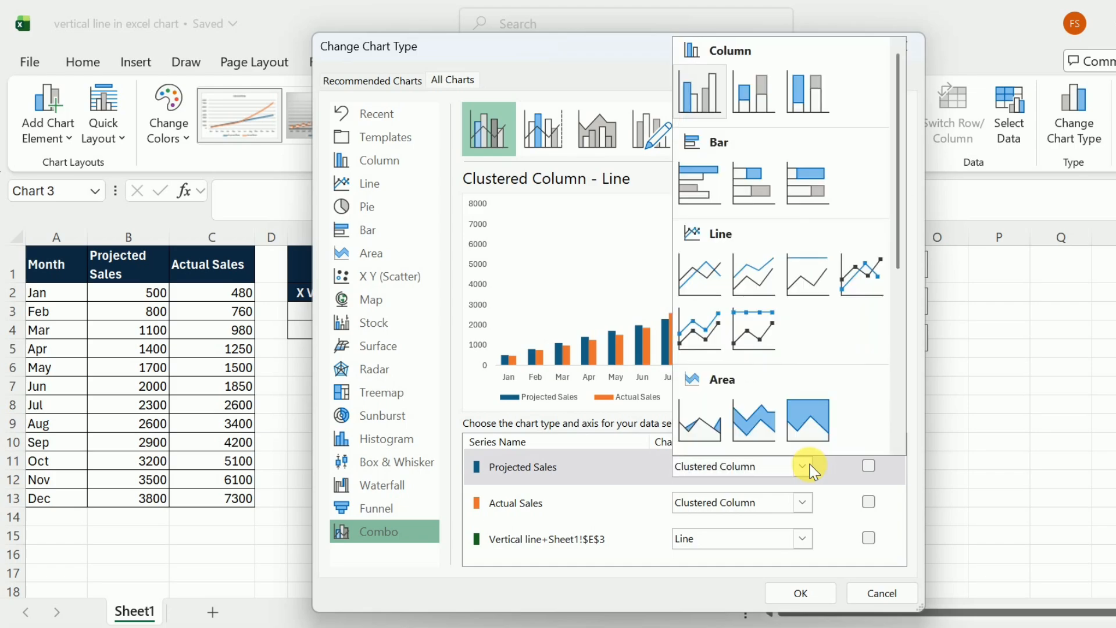
click(692, 270)
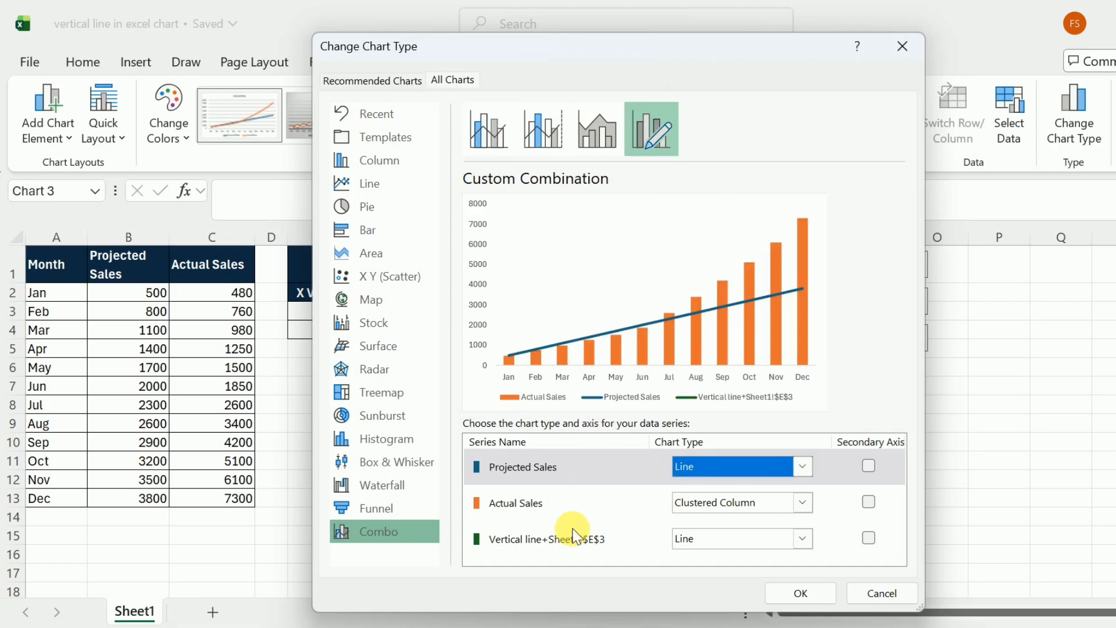
click(804, 500)
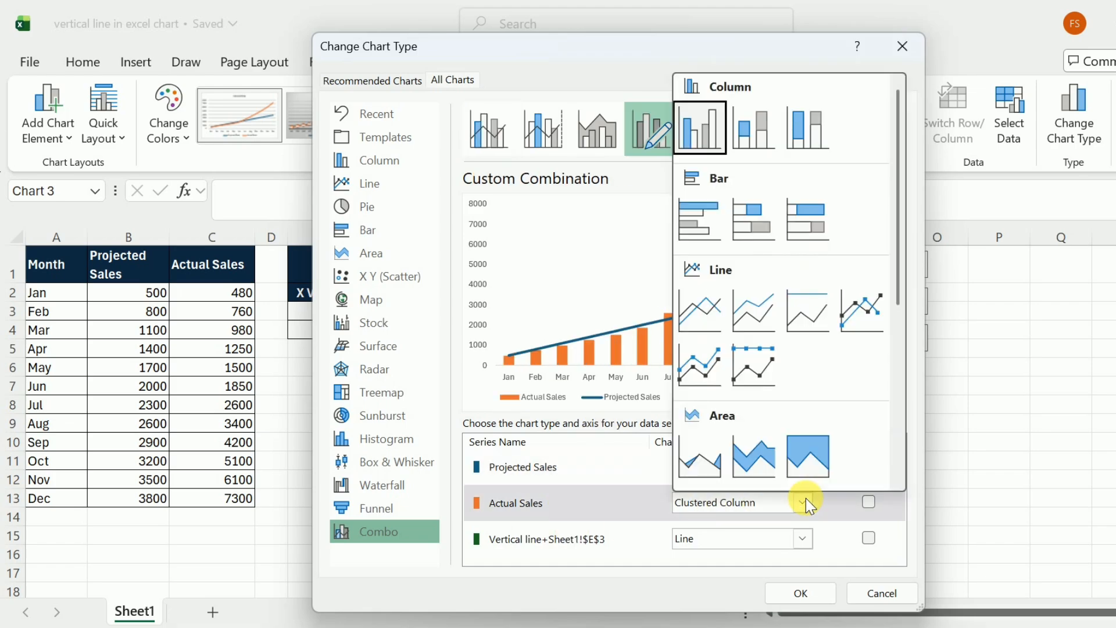
click(710, 320)
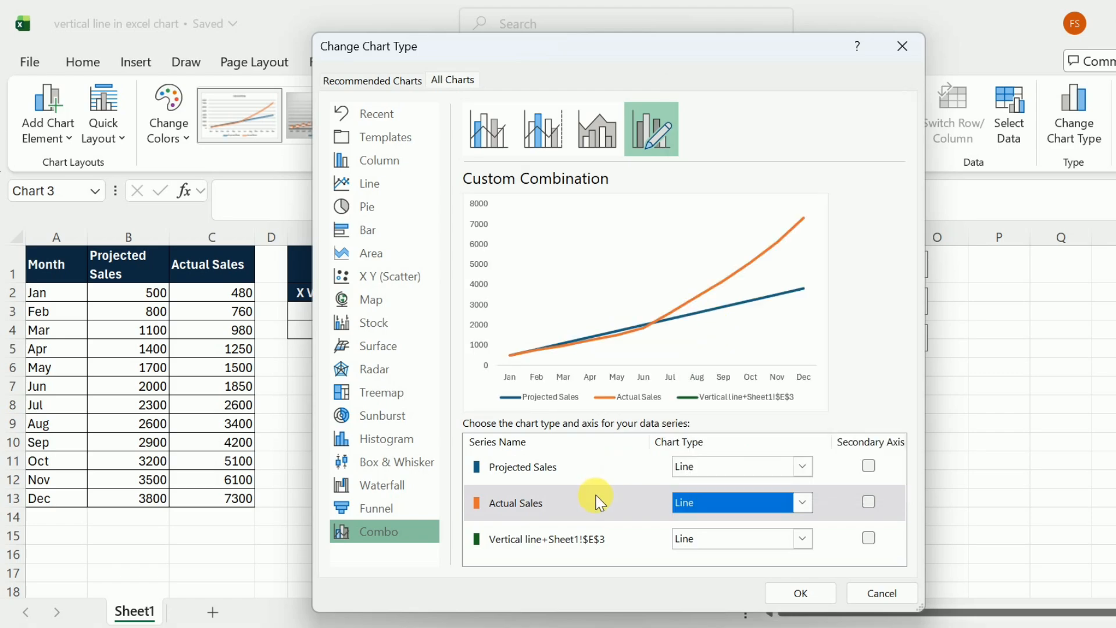
Set the vertical line series to Scatter with Straight Lines and apply the combo chart type
click(804, 538)
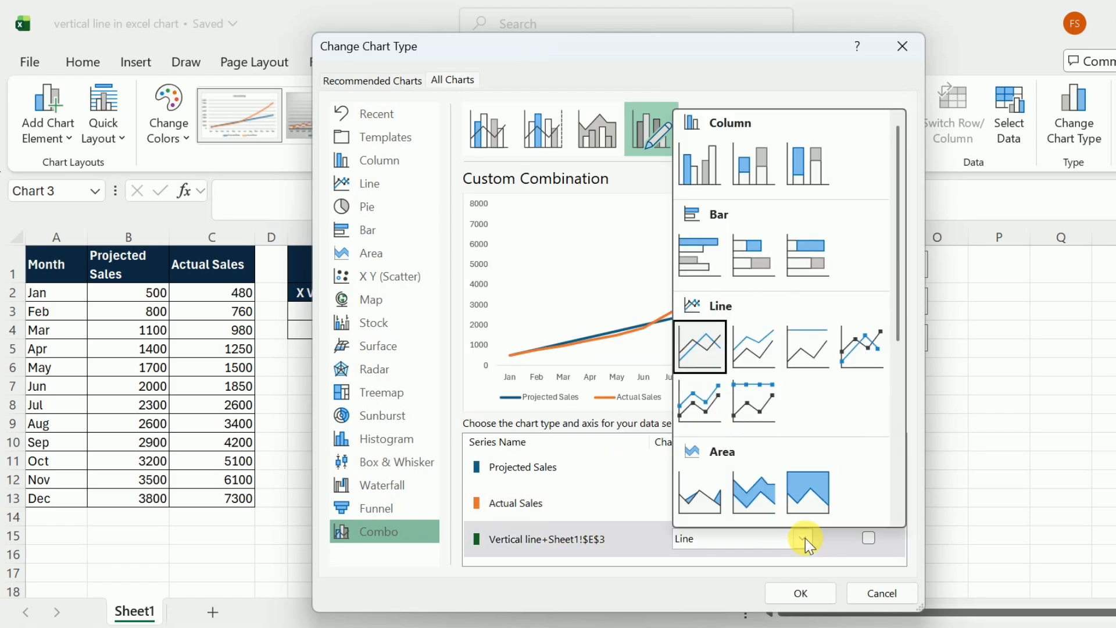
scroll(905, 324, down, 2)
scroll(721, 430, down, 3)
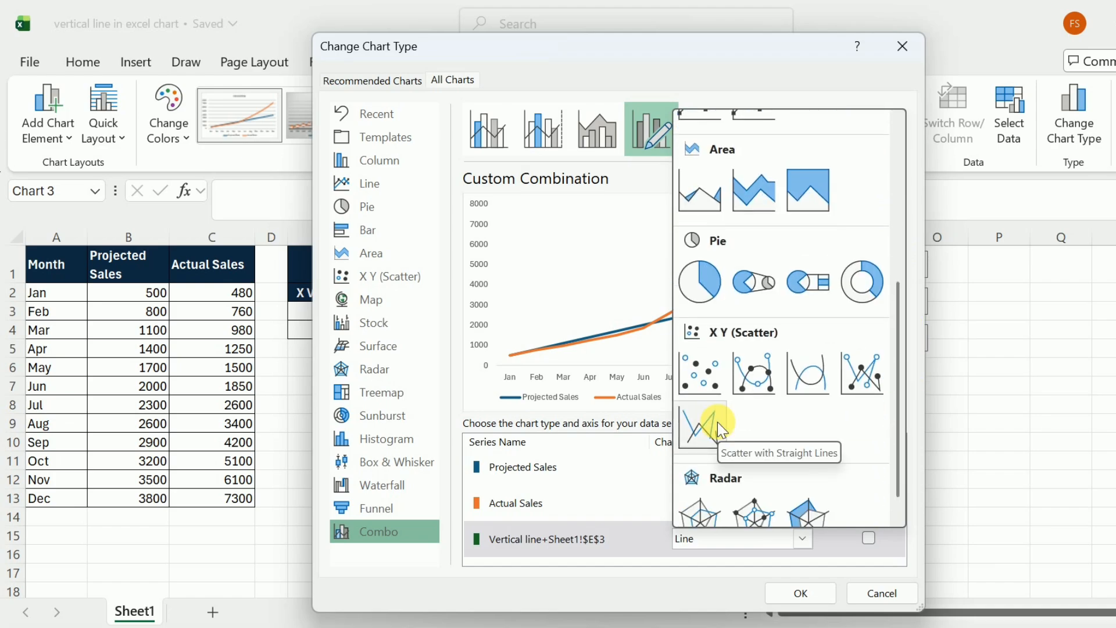
click(717, 422)
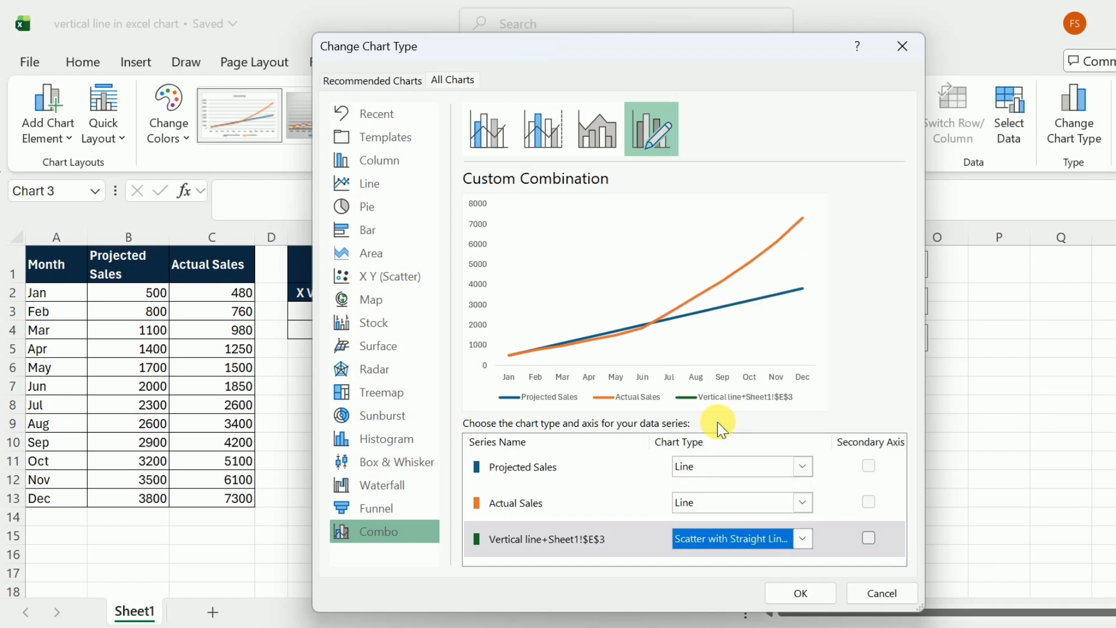
click(810, 598)
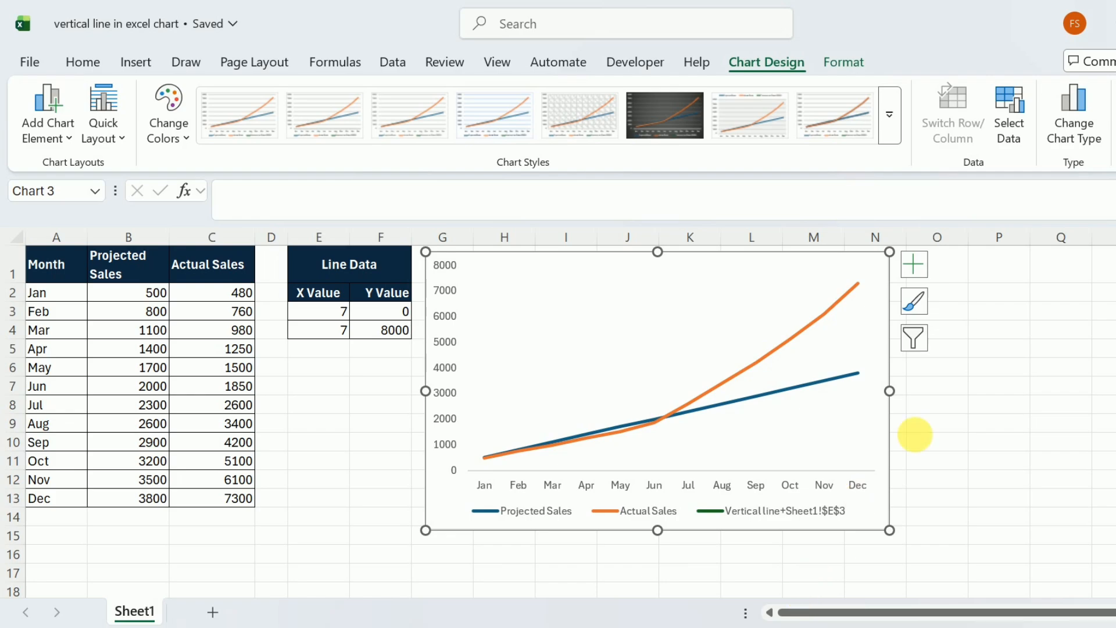
Edit the vertical line series in the chart's data source and set its X values to E3:E4
click(1002, 119)
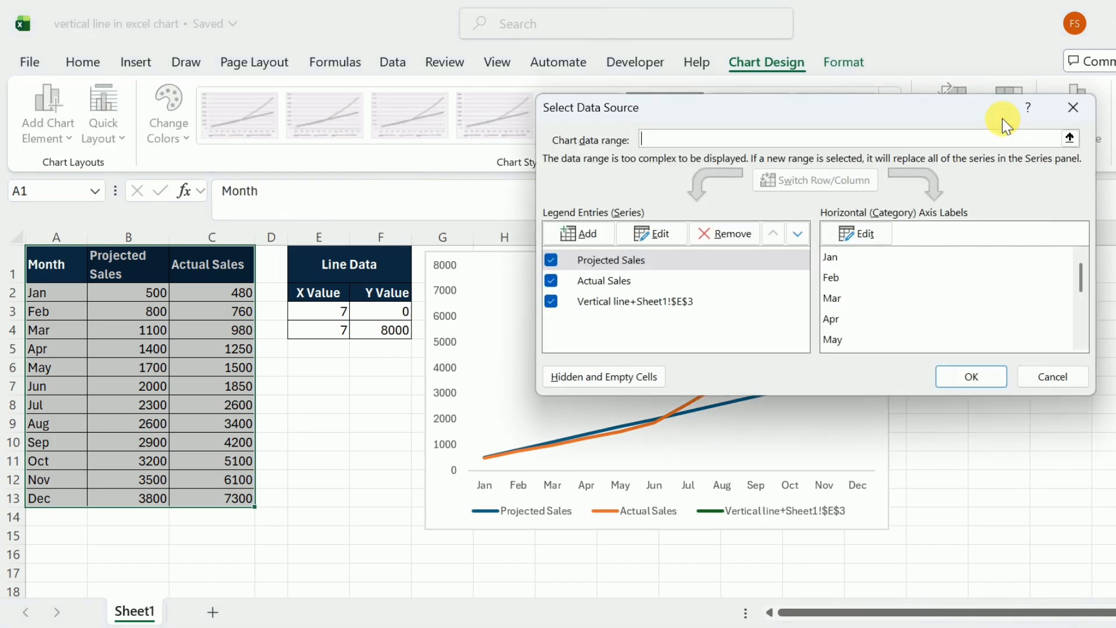
click(602, 311)
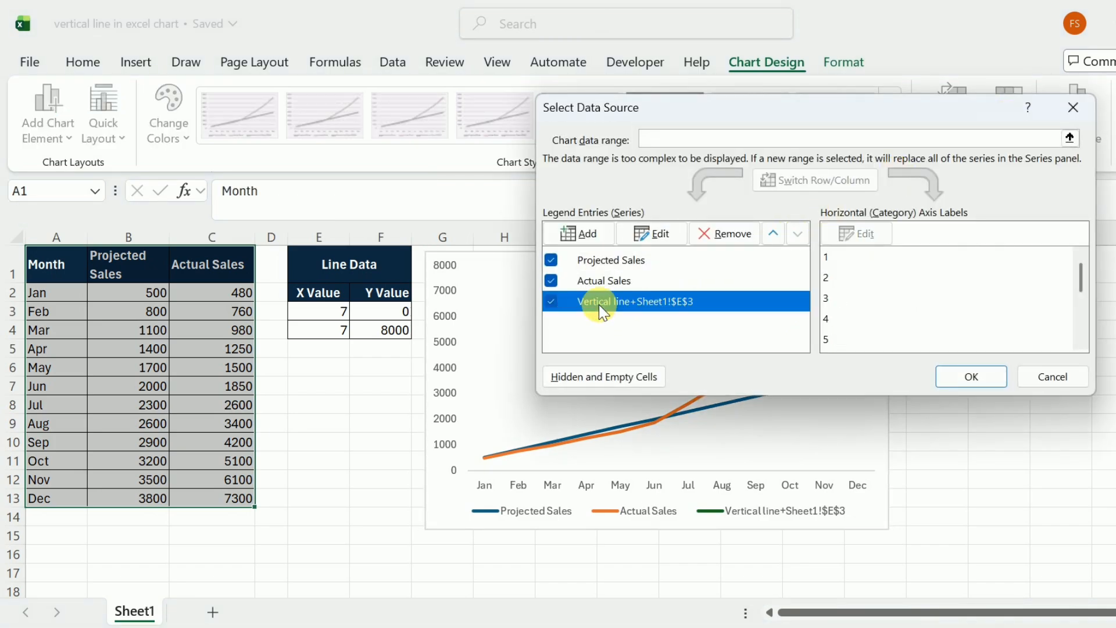
click(652, 233)
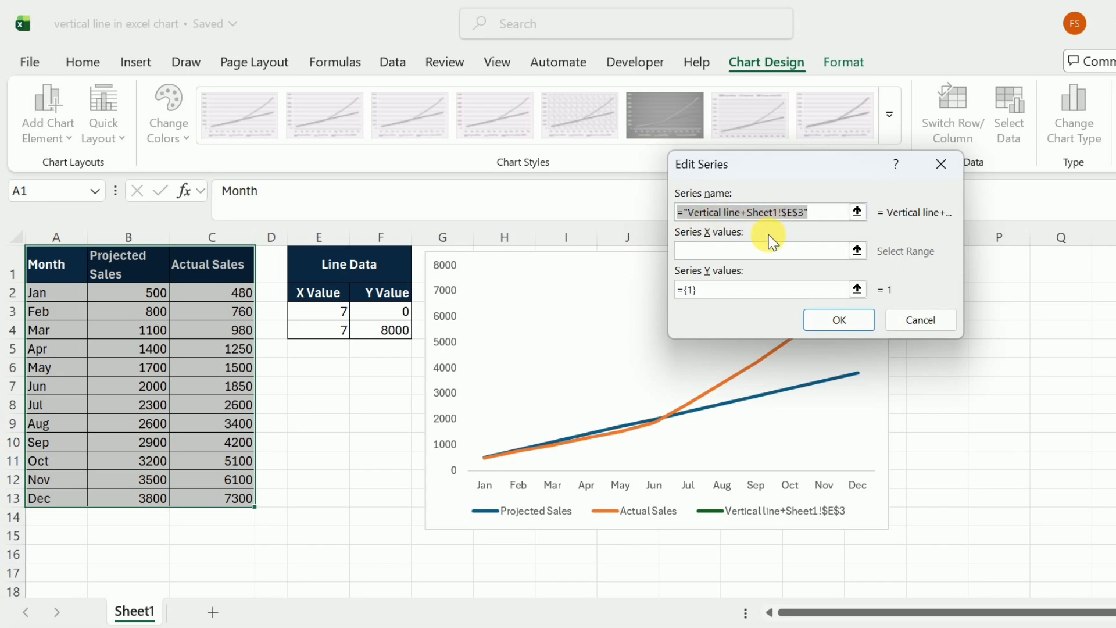
click(713, 252)
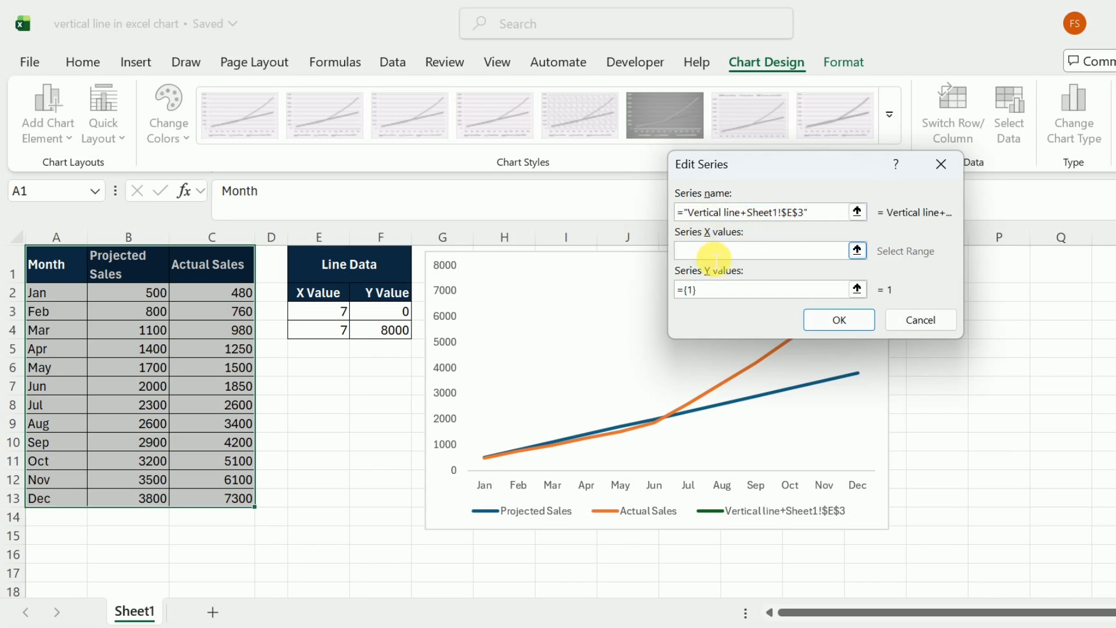
drag(326, 314, 326, 331)
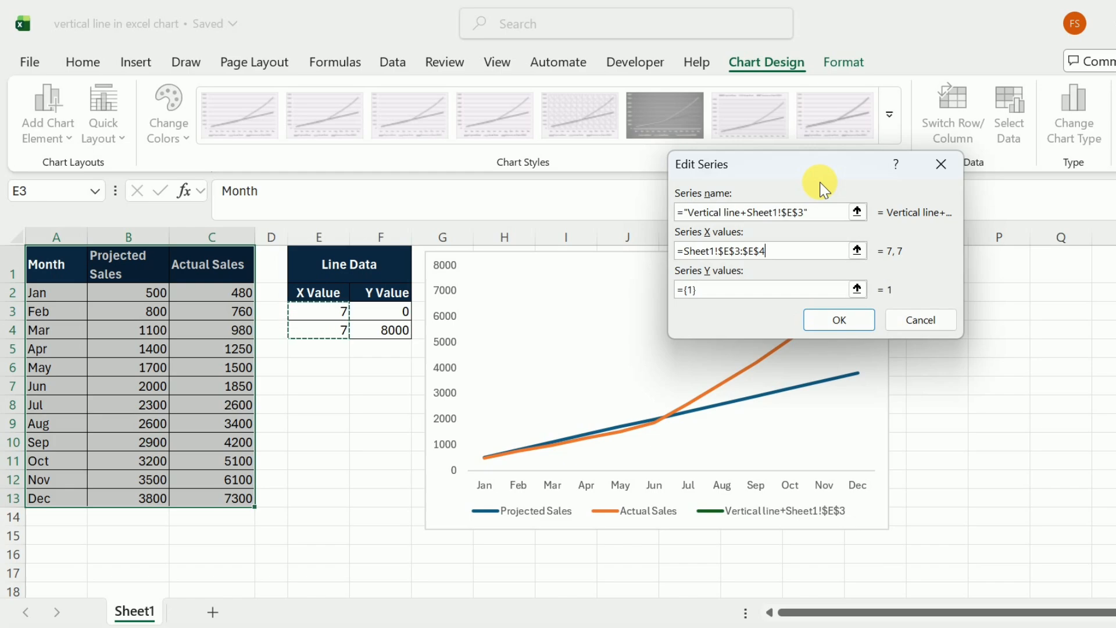
Set the vertical line series' Y values to F3:F4 and apply the data source changes
click(857, 289)
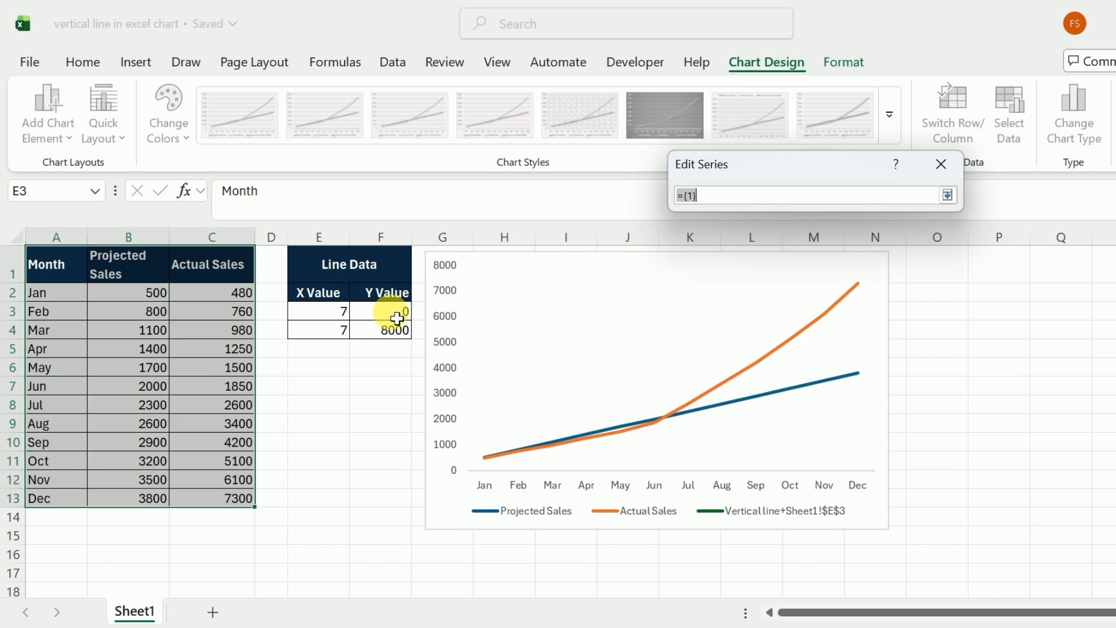
drag(397, 319, 396, 332)
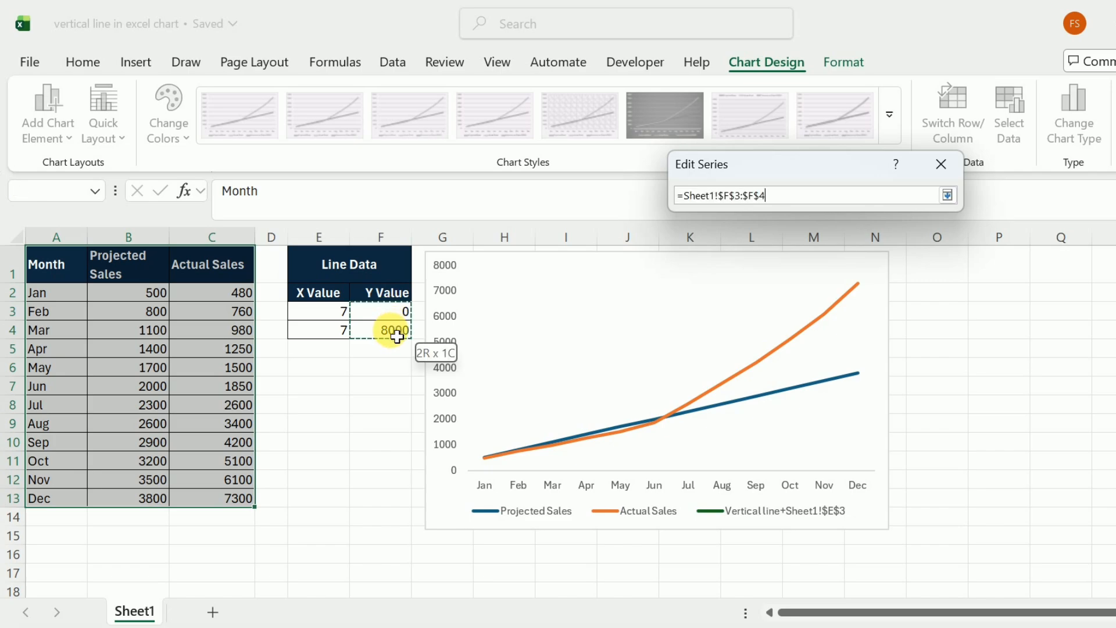
click(947, 195)
click(825, 322)
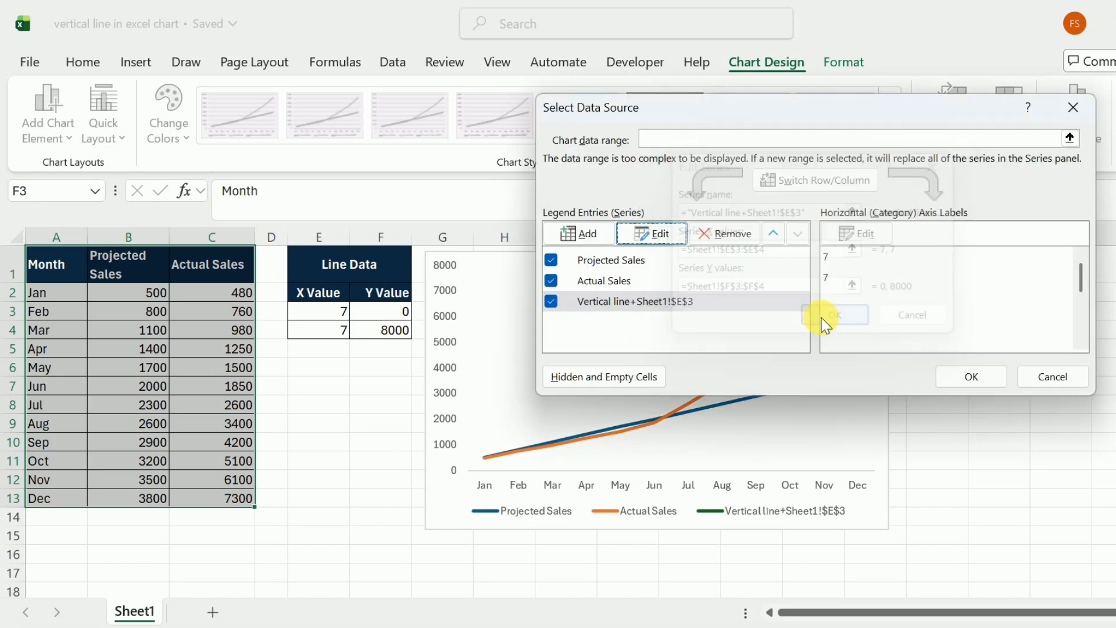
click(988, 375)
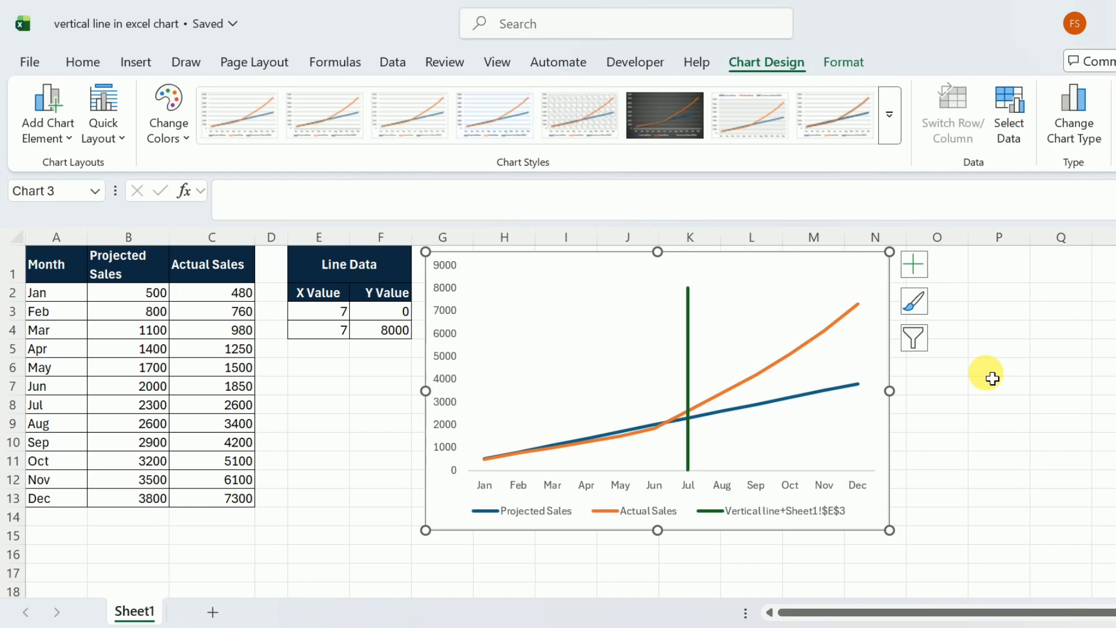
Open the formatting options of the chart's vertical line series and change its line color to red
click(688, 359)
double_click(687, 358)
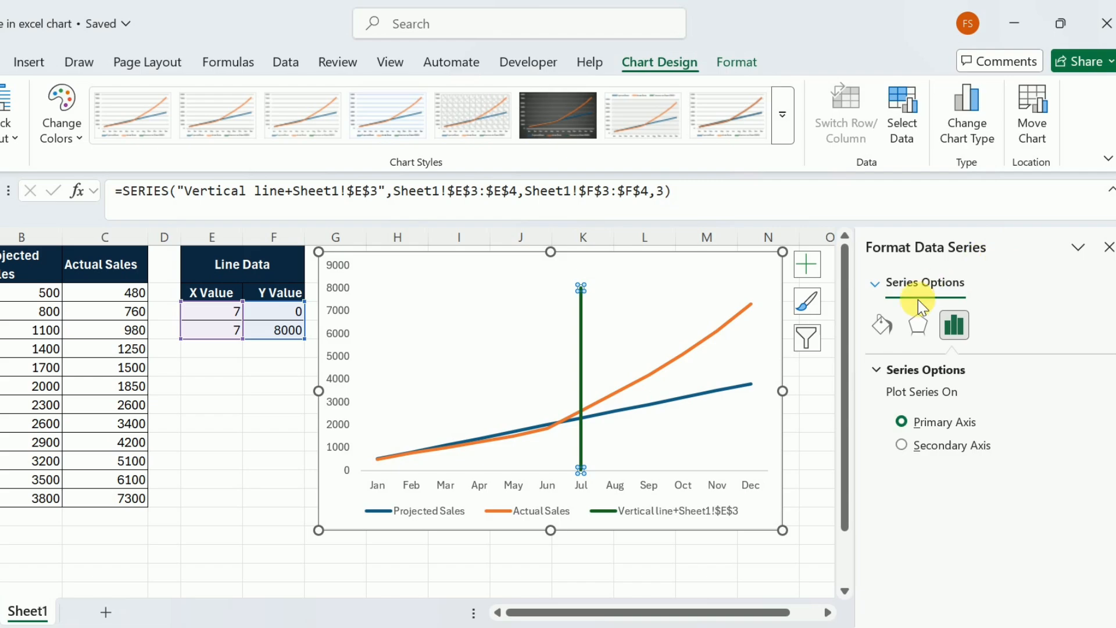
click(881, 327)
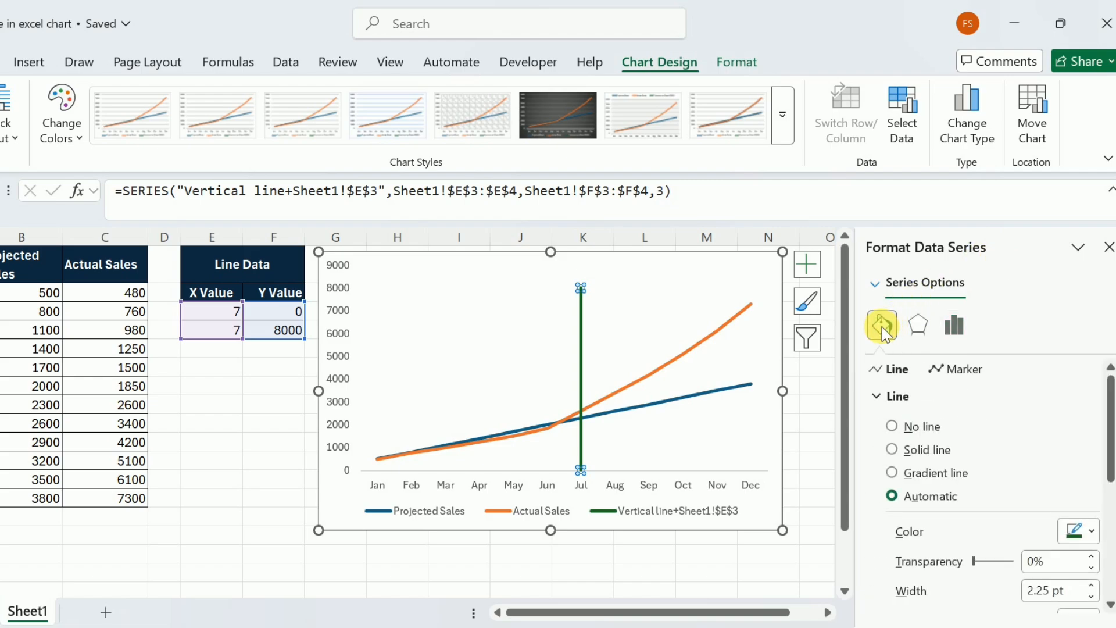
drag(1110, 397, 1111, 453)
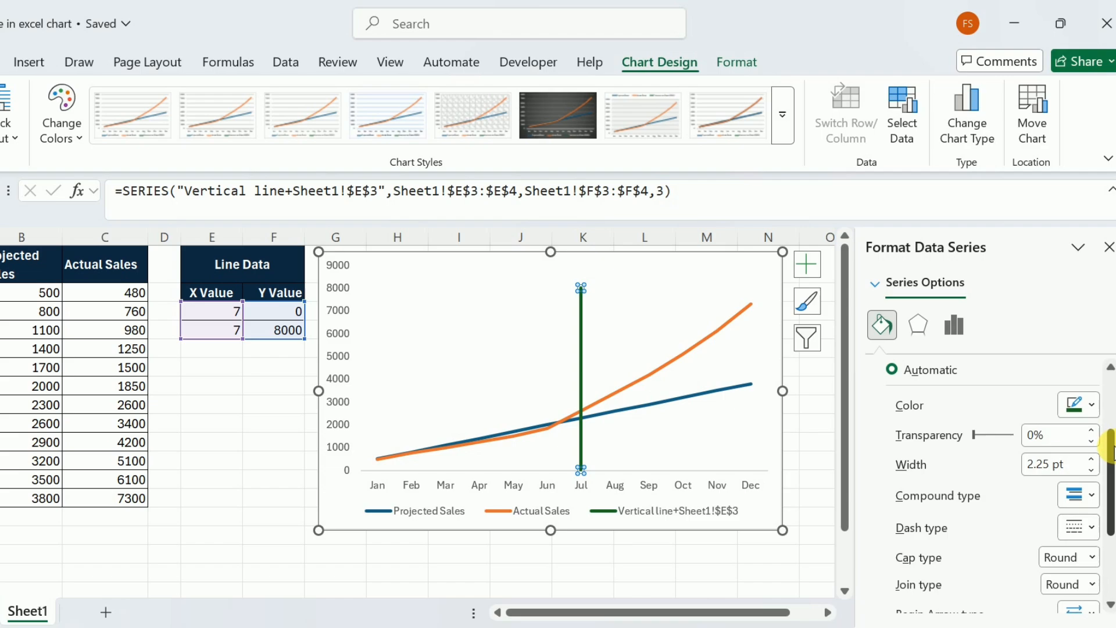
click(1090, 412)
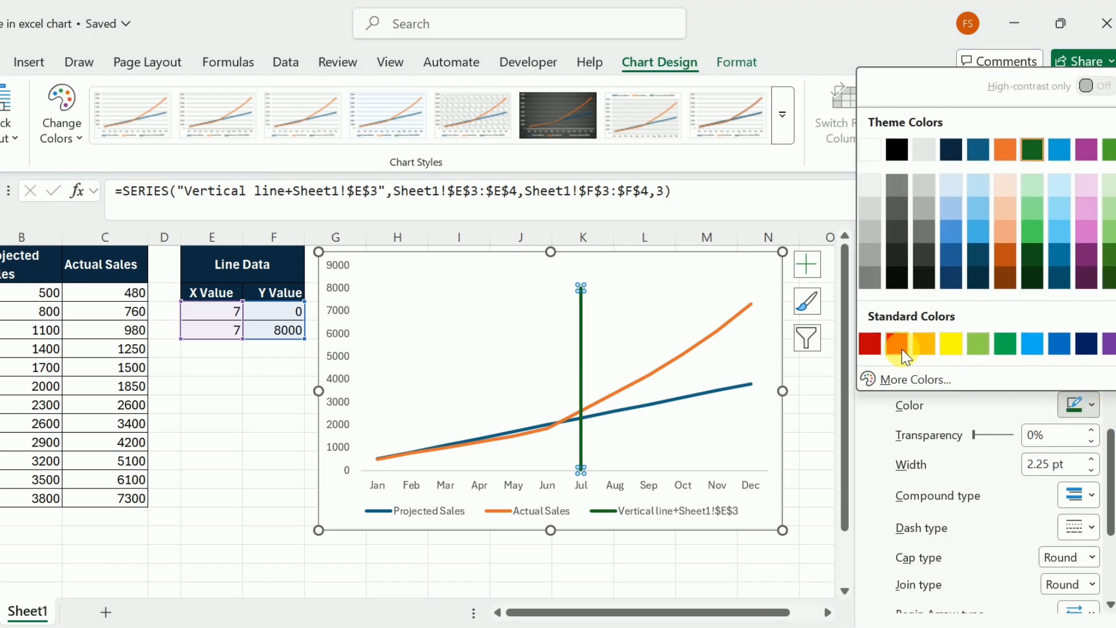
click(900, 347)
Set the dash type of the vertical line series to Dash
drag(1110, 488, 1109, 525)
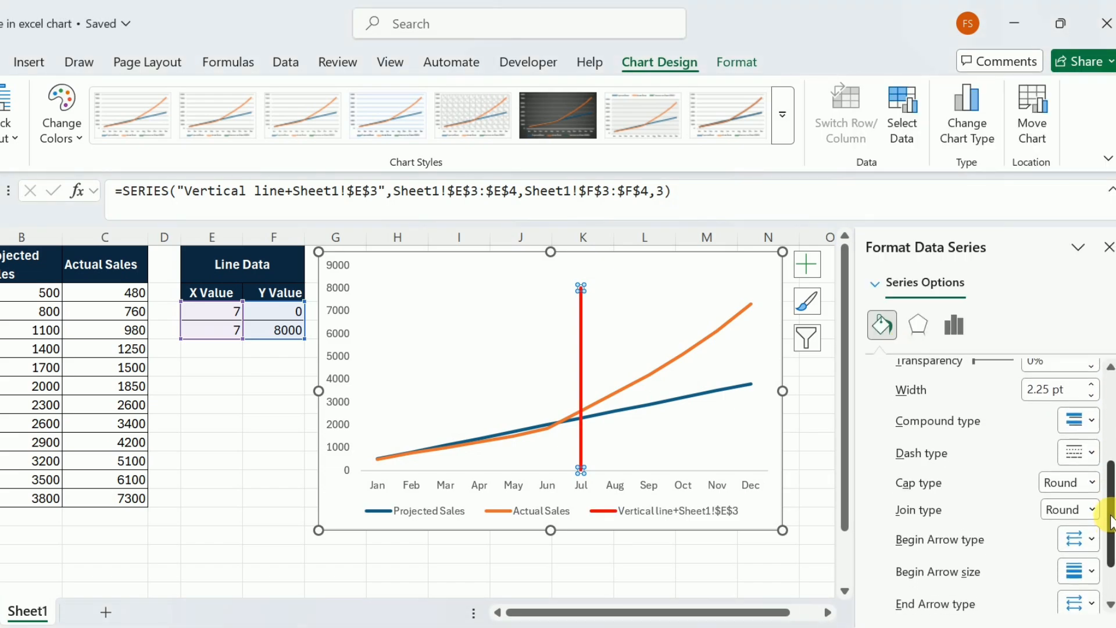
click(1093, 456)
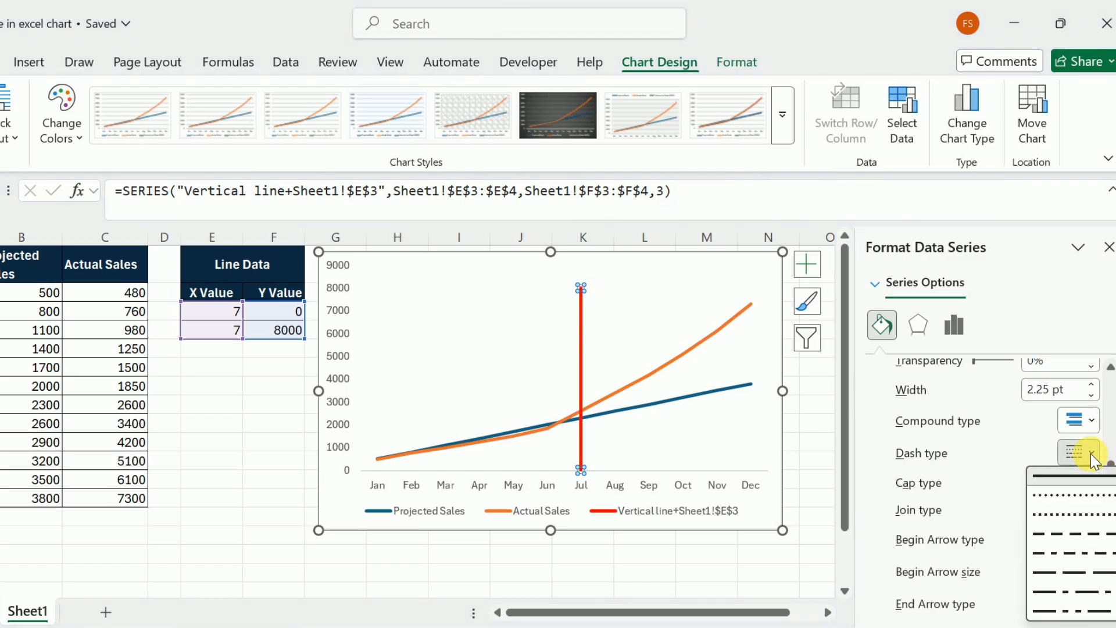
click(1049, 533)
Add open arrowheads to both the beginning and the end of the vertical line, and close the series formatting
scroll(1063, 517, down, 3)
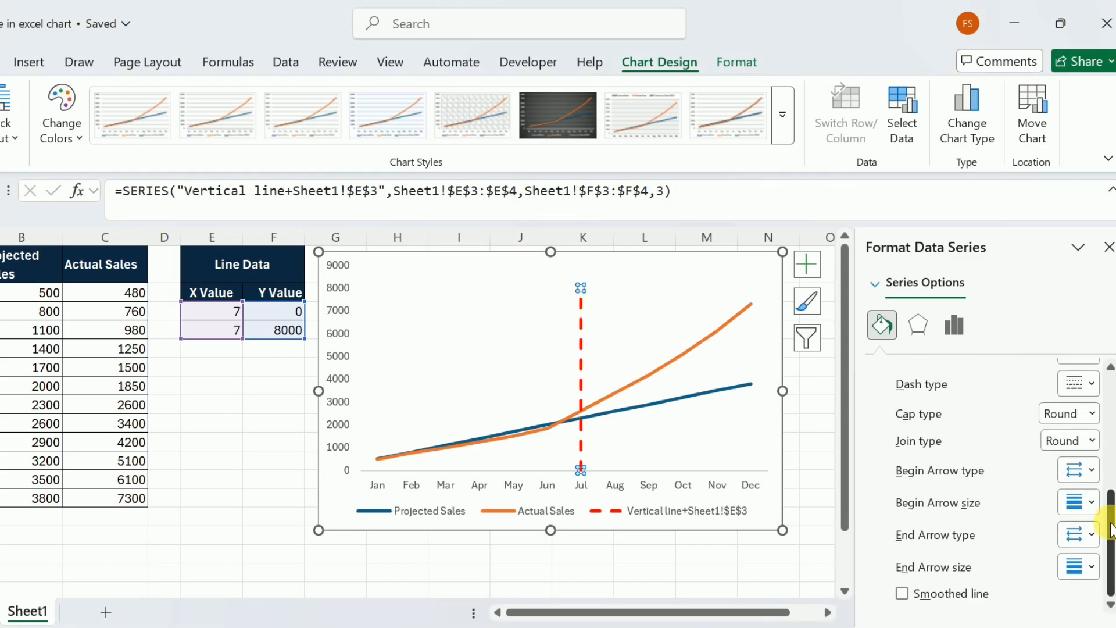
click(1092, 470)
click(1103, 500)
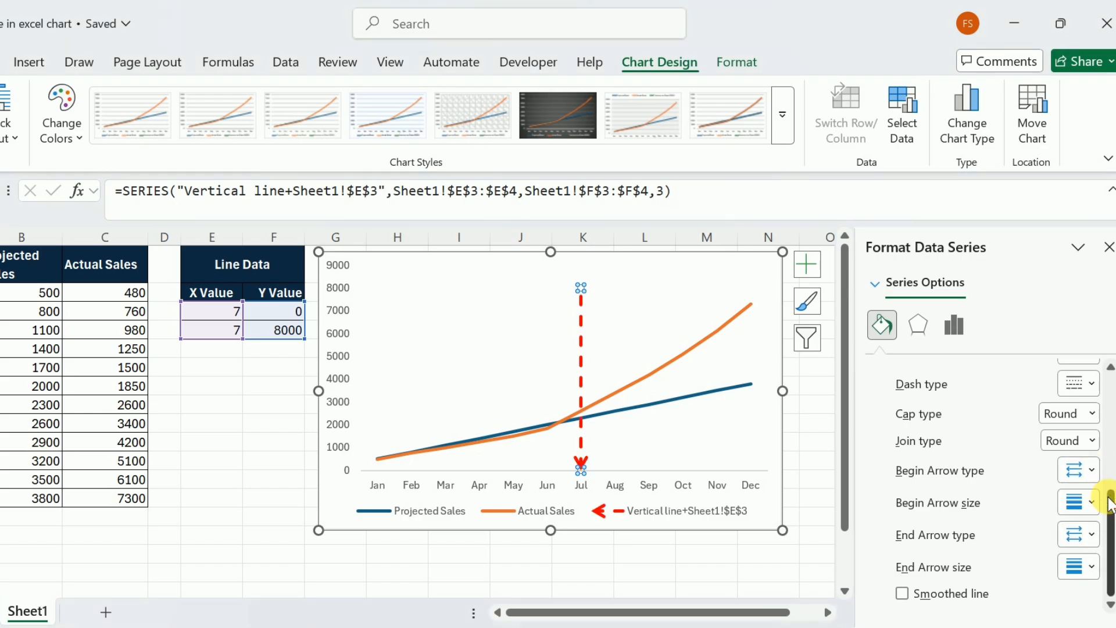
click(1091, 534)
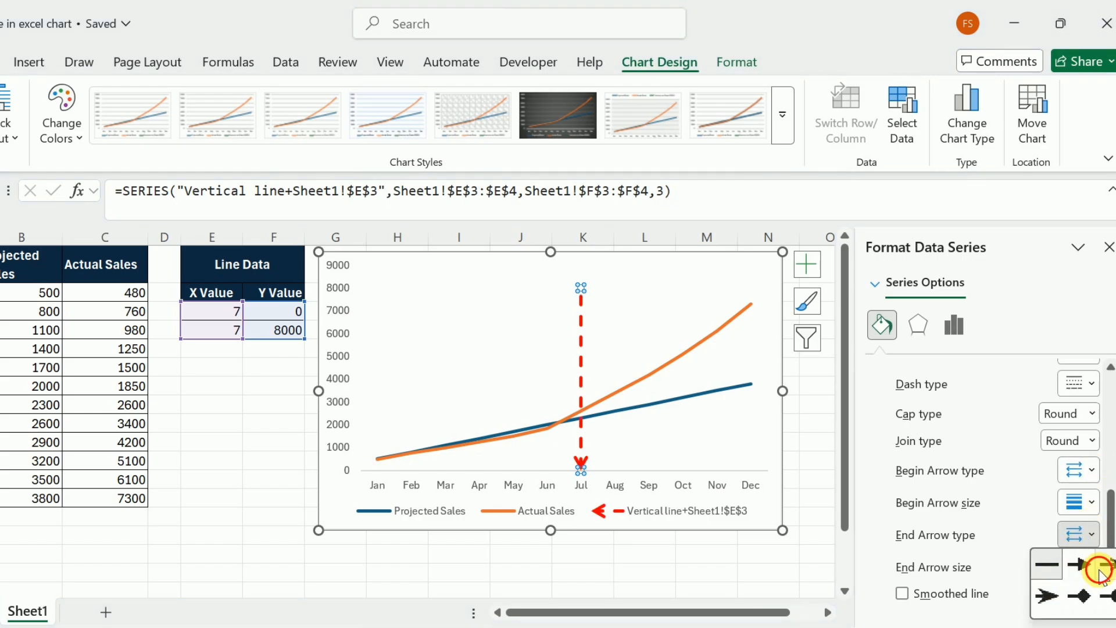
click(1100, 574)
drag(1107, 500, 1109, 398)
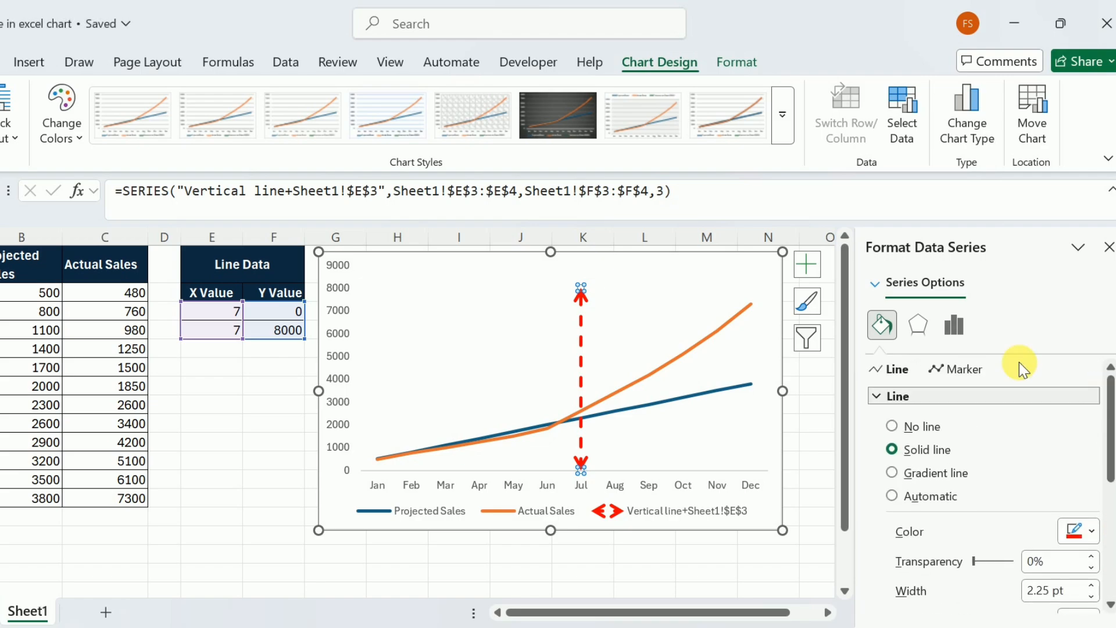
click(1109, 248)
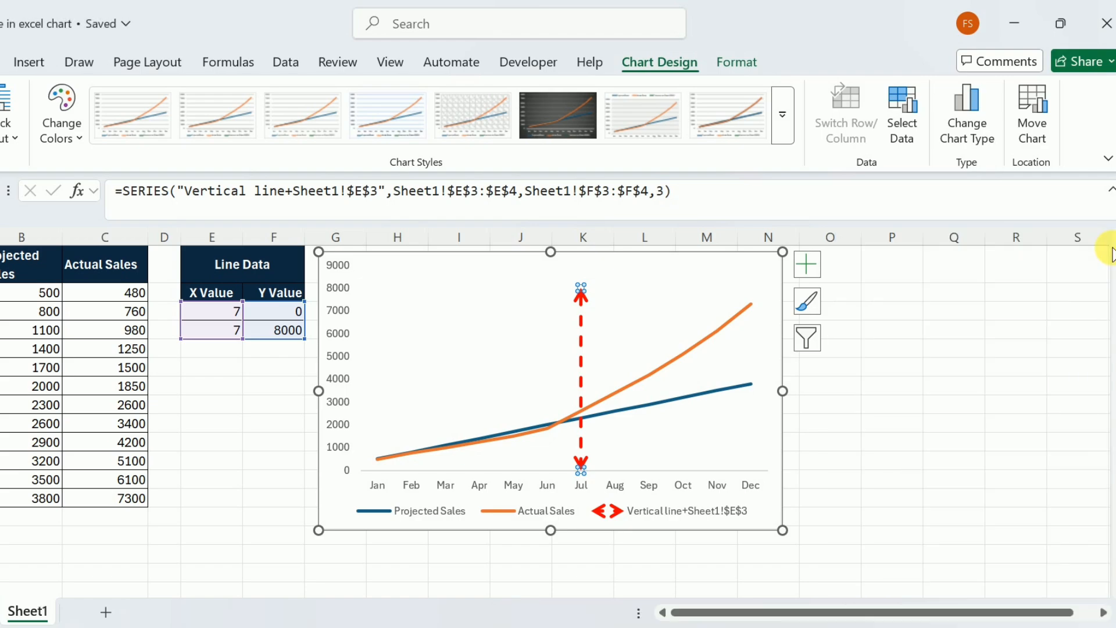
Remove the legend from the chart
click(800, 278)
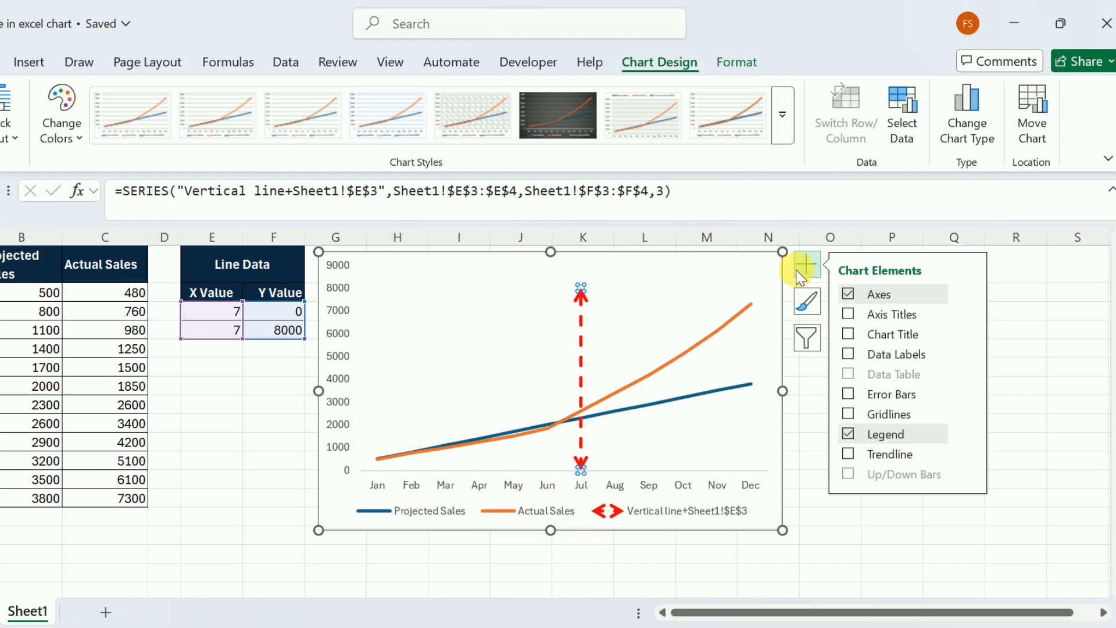
click(848, 434)
Set the X value in E3 to 3 to move the vertical line to March
click(226, 319)
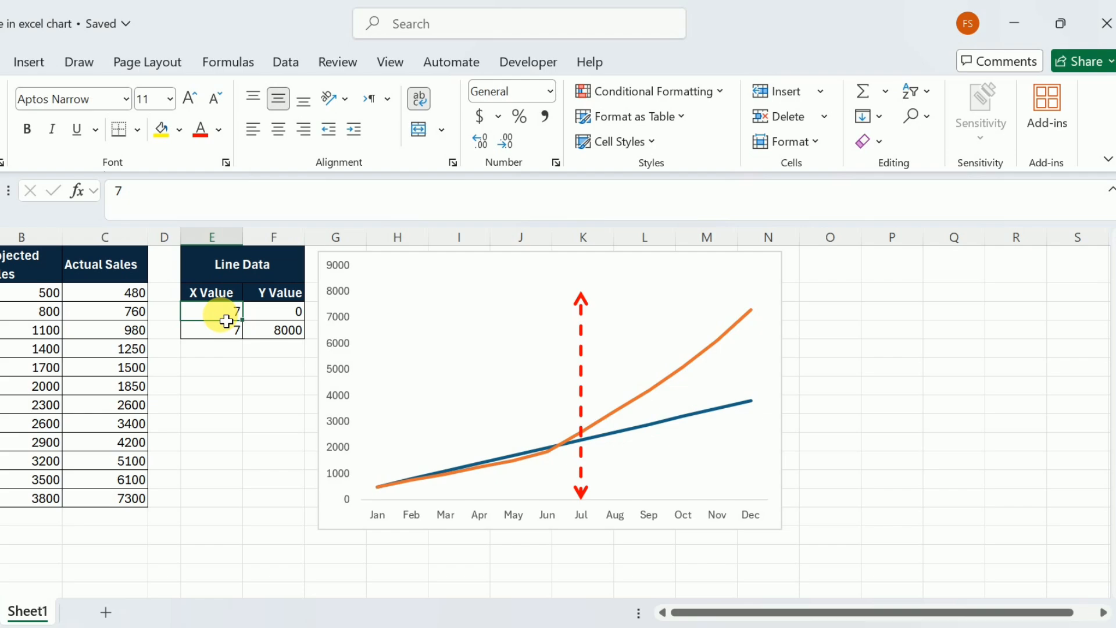
text(3)
key(Return)
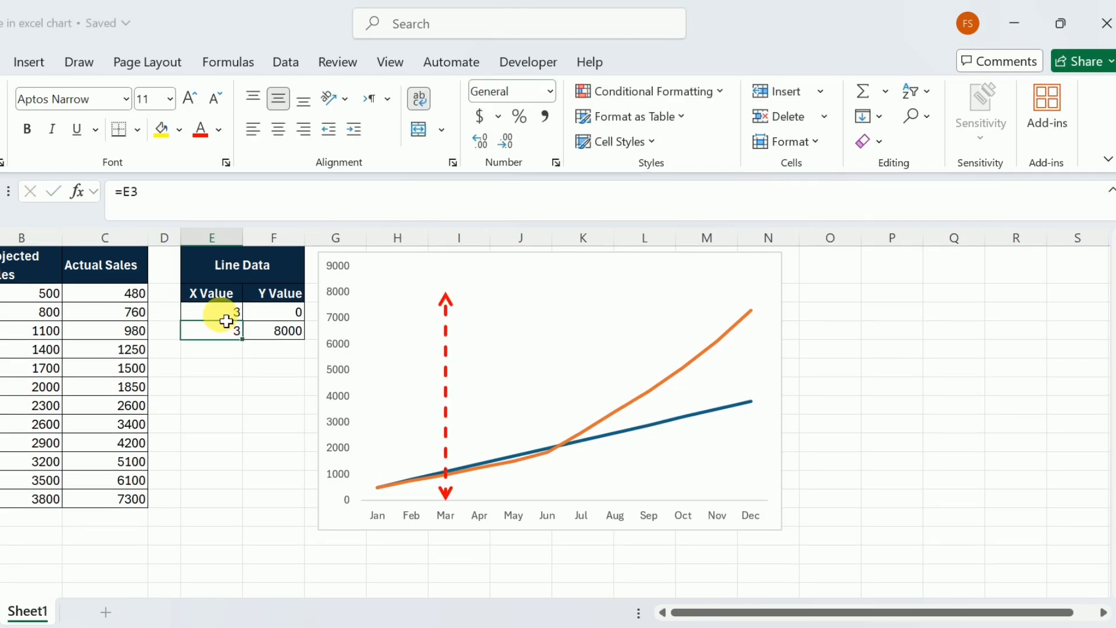
Set the X value in E3 to 9 to move the vertical line to September
click(226, 319)
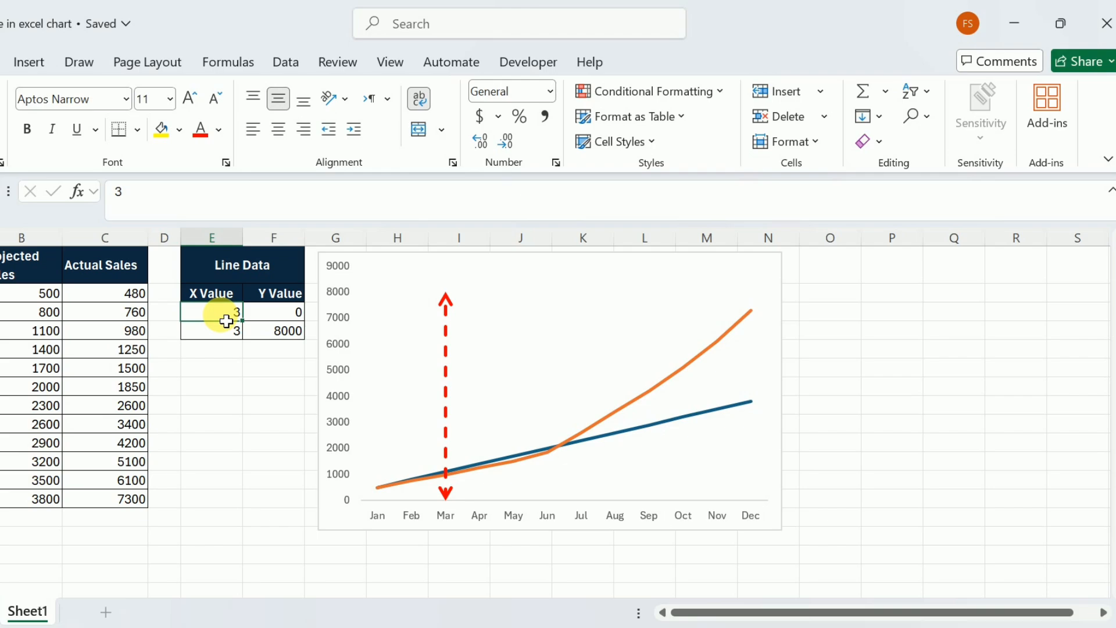
text(9)
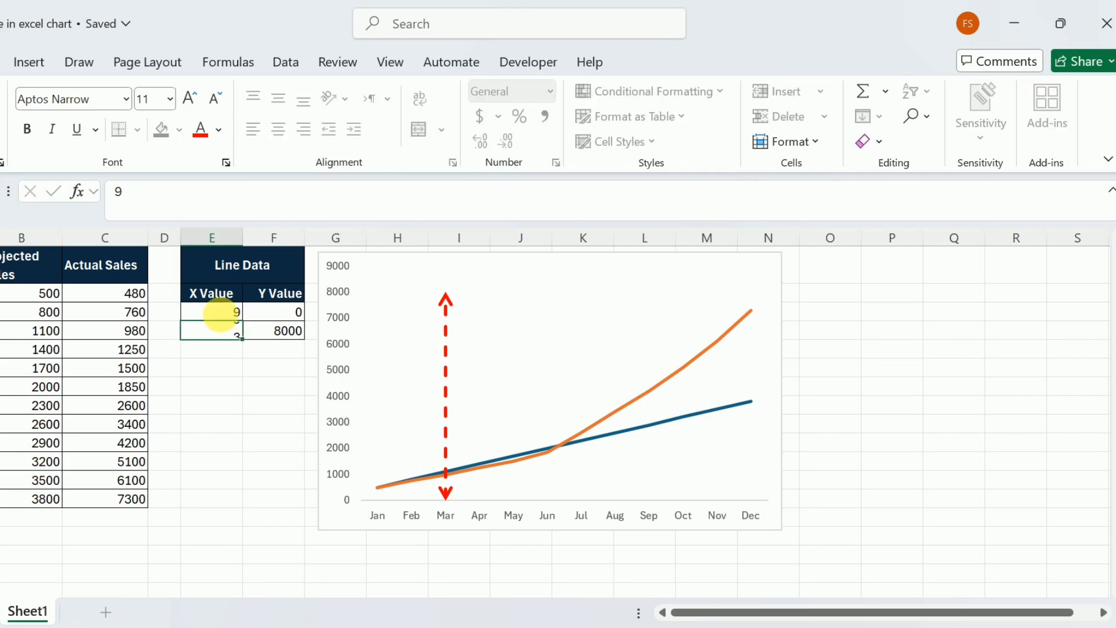
key(Return)
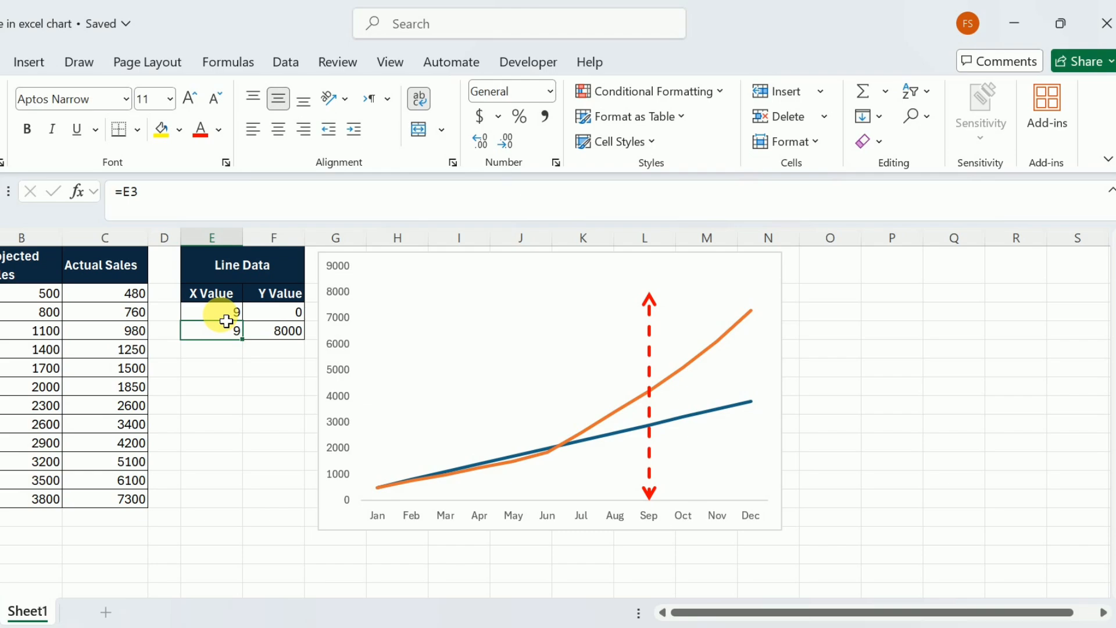
Set the X value in E3 back to 7 to return the vertical line to July
click(226, 318)
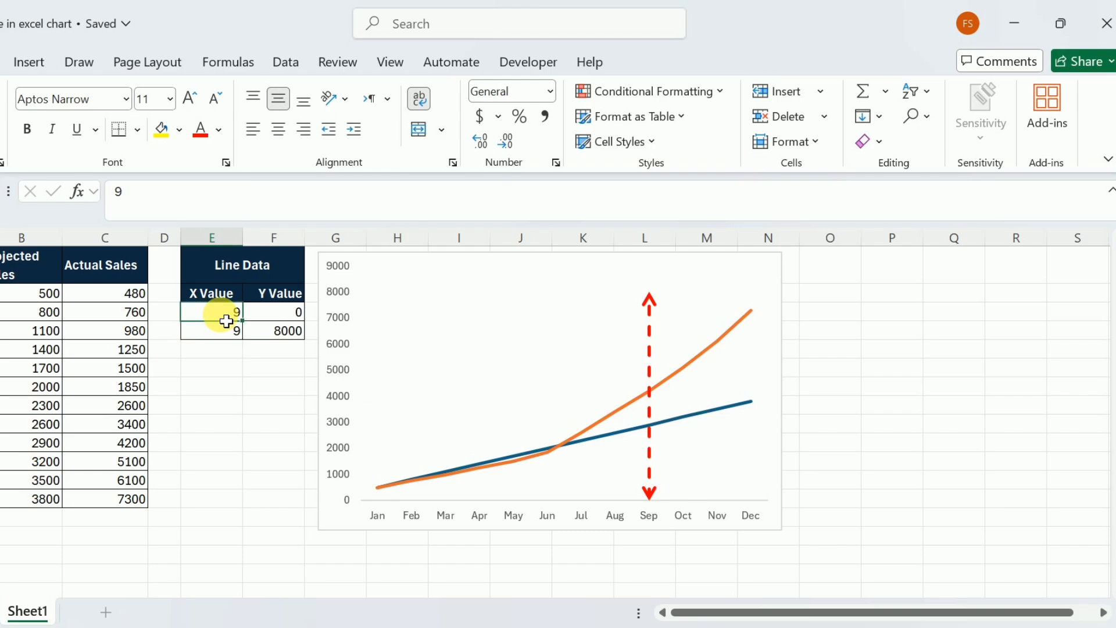
text(7)
key(Left)
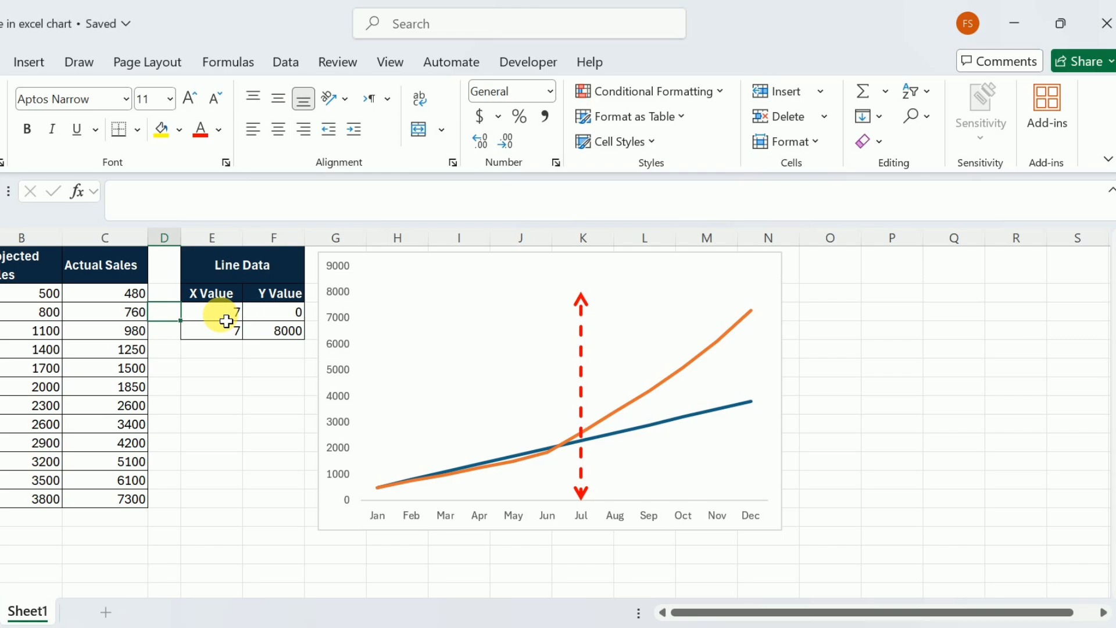